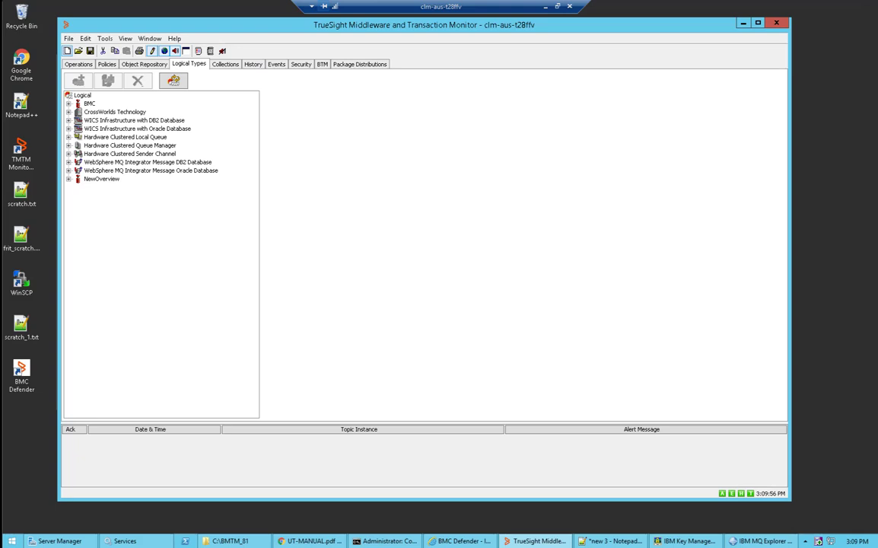
{"action": "left_click", "coordinate": [86, 38]}
{"action": "mouse_move", "coordinate": [106, 42]}
{"action": "mouse_move", "coordinate": [107, 66]}
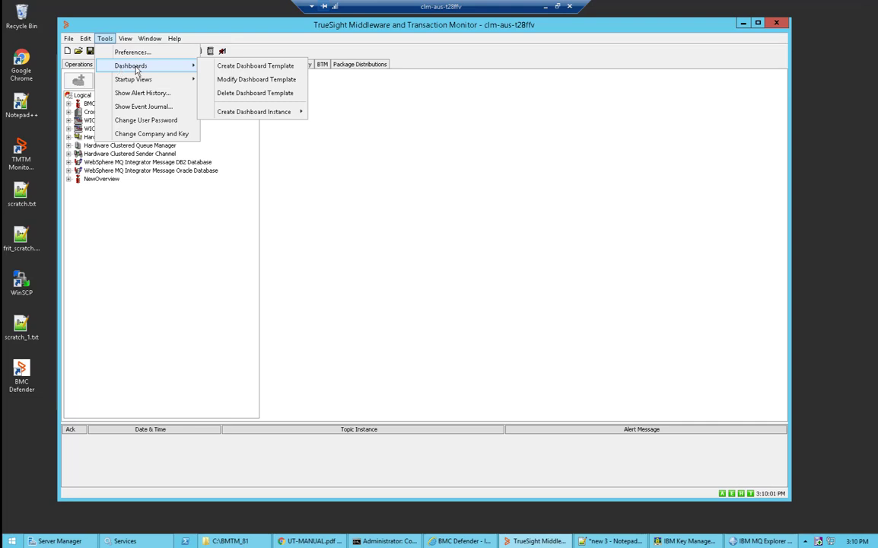
{"action": "left_click", "coordinate": [179, 26]}
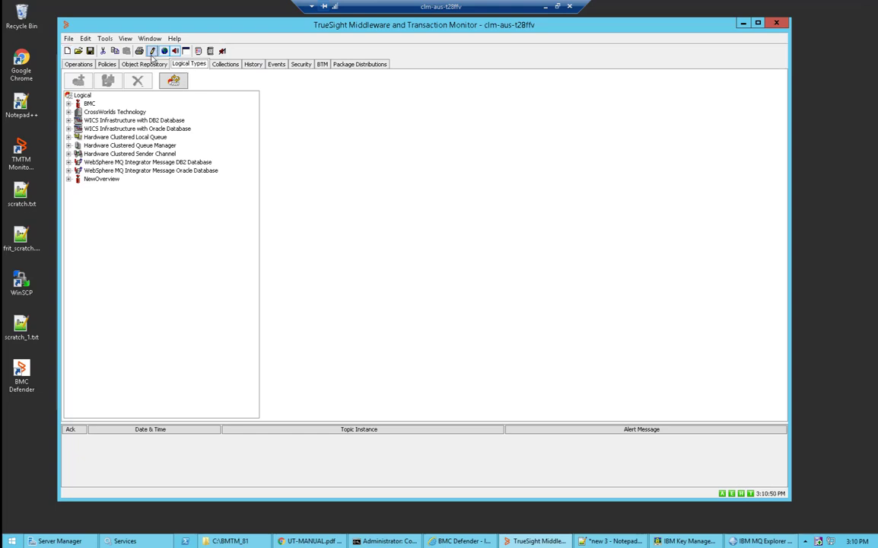
- Create a new type under Logical with the type name and display name NewLogicalType
{"action": "left_click", "coordinate": [84, 95]}
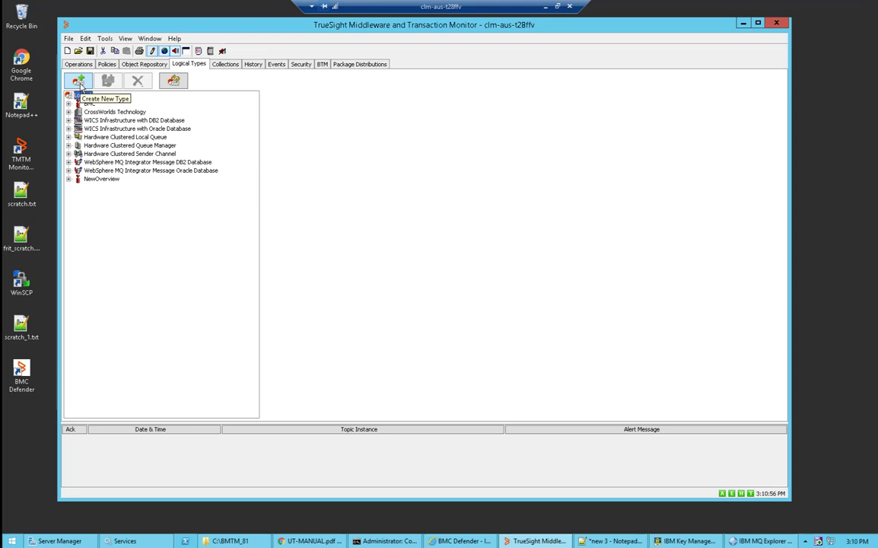
{"action": "left_click", "coordinate": [78, 80]}
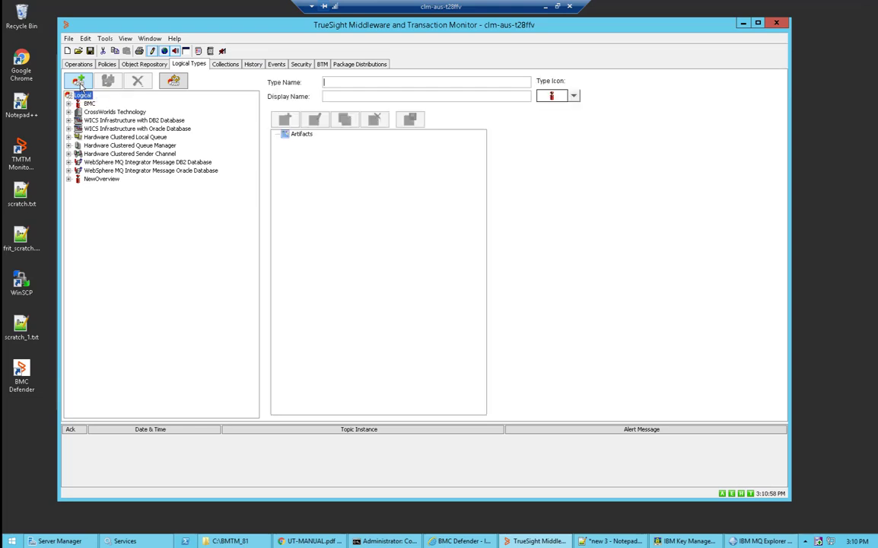
{"action": "left_click", "coordinate": [335, 83]}
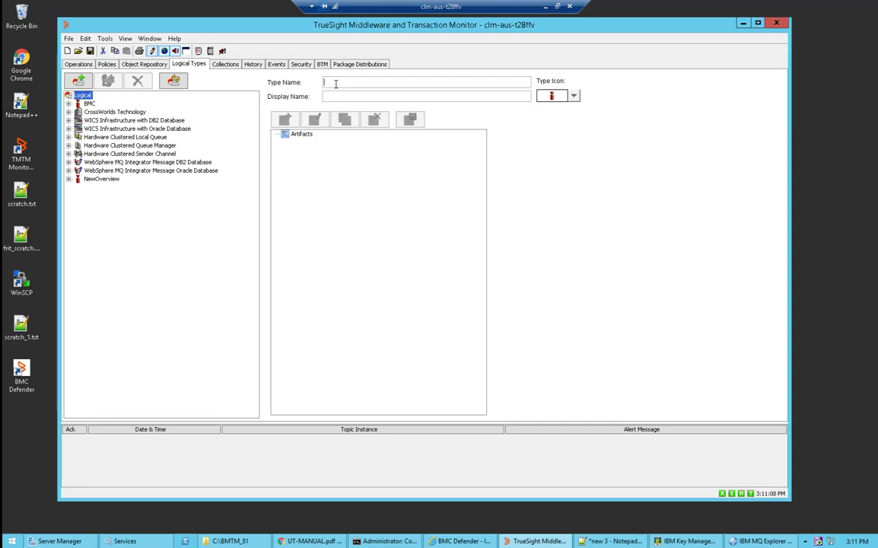
{"action": "type", "text": "NewLogicalType"}
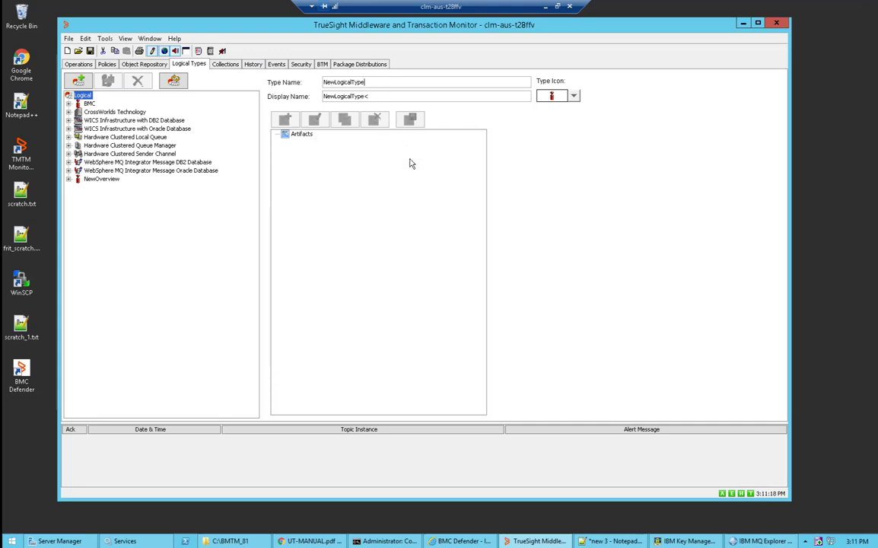
{"action": "left_click", "coordinate": [380, 96]}
{"action": "key", "text": "BackSpace"}
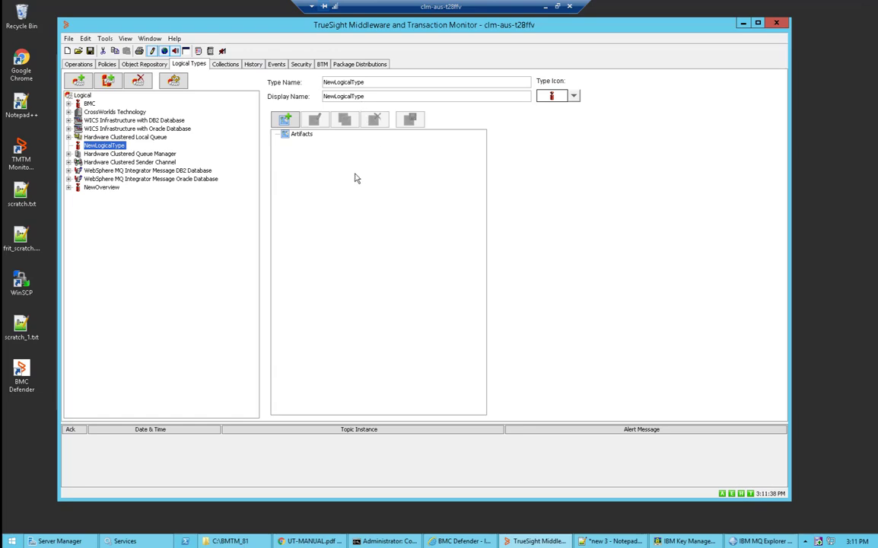
- Start a new artifact named Agent1 for NewLogicalType and set its type to BMTM Network Hosts
{"action": "left_click", "coordinate": [287, 123]}
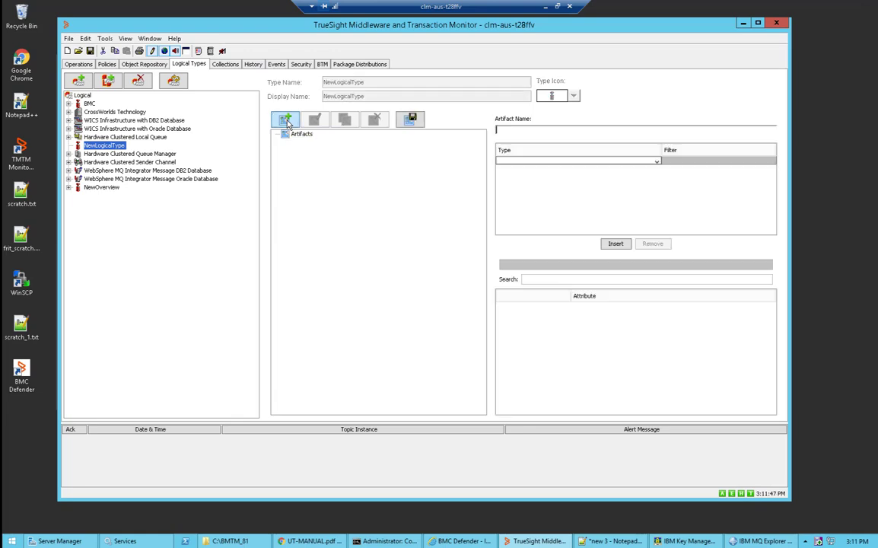
{"action": "left_click", "coordinate": [522, 132]}
{"action": "type", "text": "Agent1"}
{"action": "left_click", "coordinate": [620, 163]}
{"action": "left_click", "coordinate": [657, 162]}
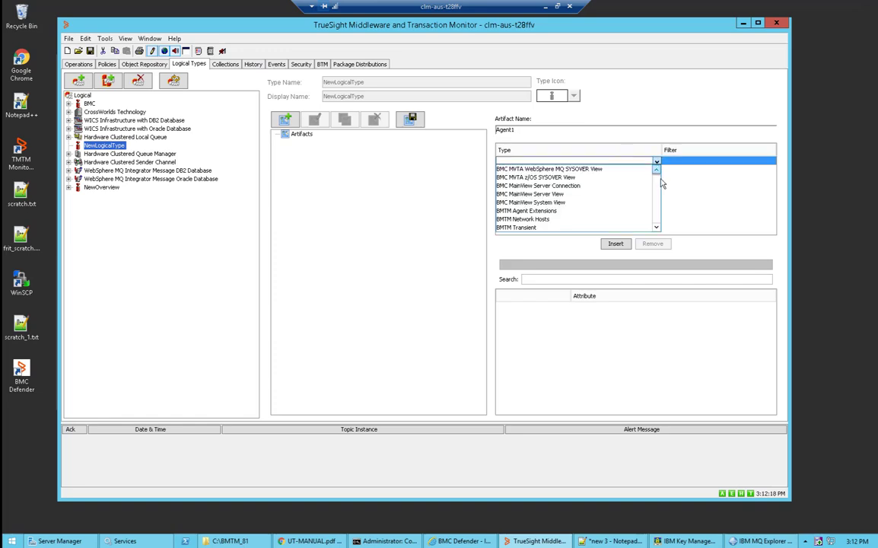
{"action": "left_click", "coordinate": [582, 219]}
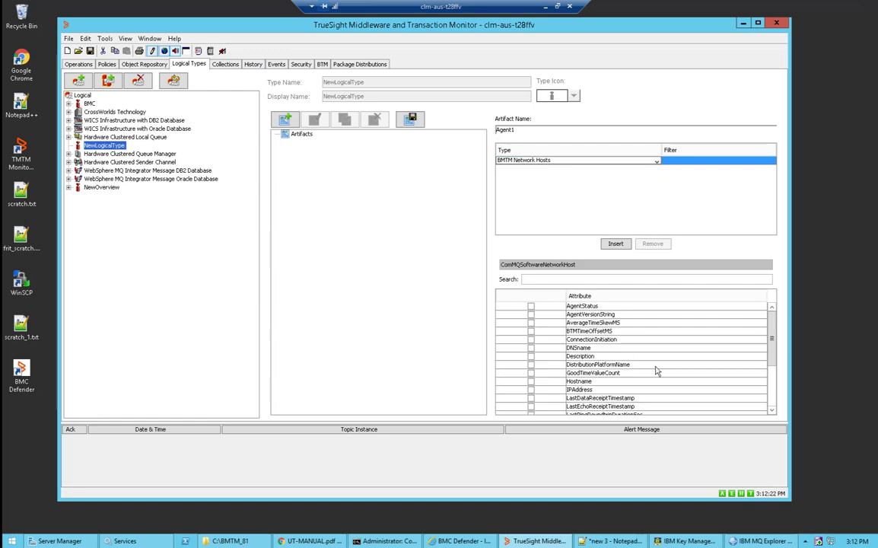
- Save the Agent1 artifact with the AgentStatus and Hostname attributes, and review the attributes listed under it
{"action": "left_click", "coordinate": [530, 306]}
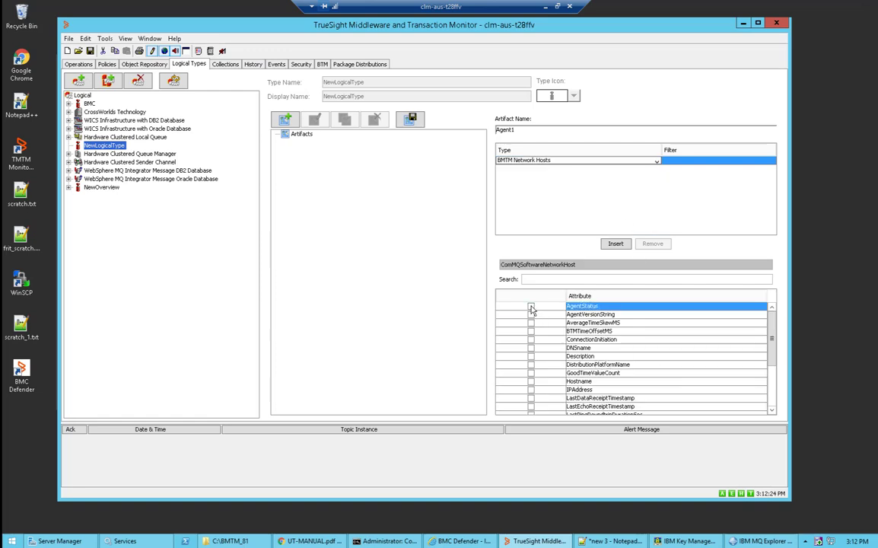
{"action": "left_click", "coordinate": [531, 307]}
{"action": "left_click", "coordinate": [531, 382]}
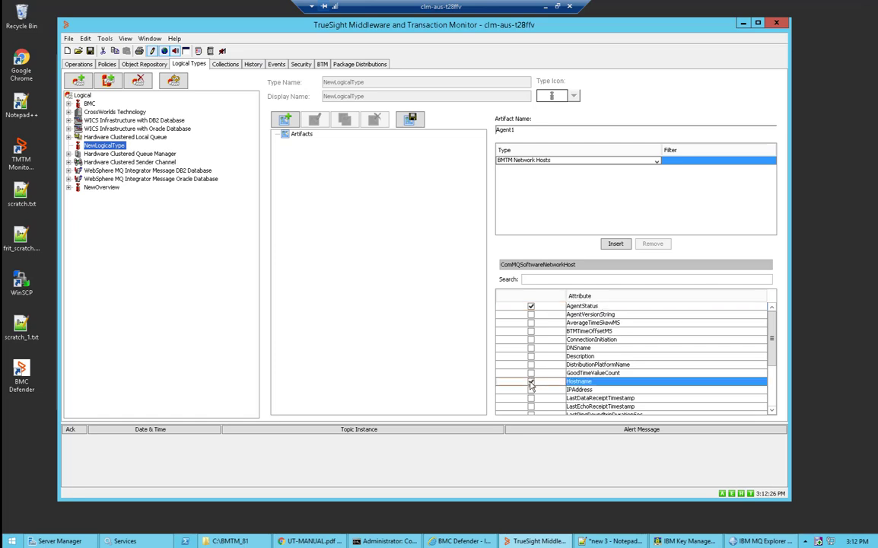
{"action": "left_click", "coordinate": [412, 124]}
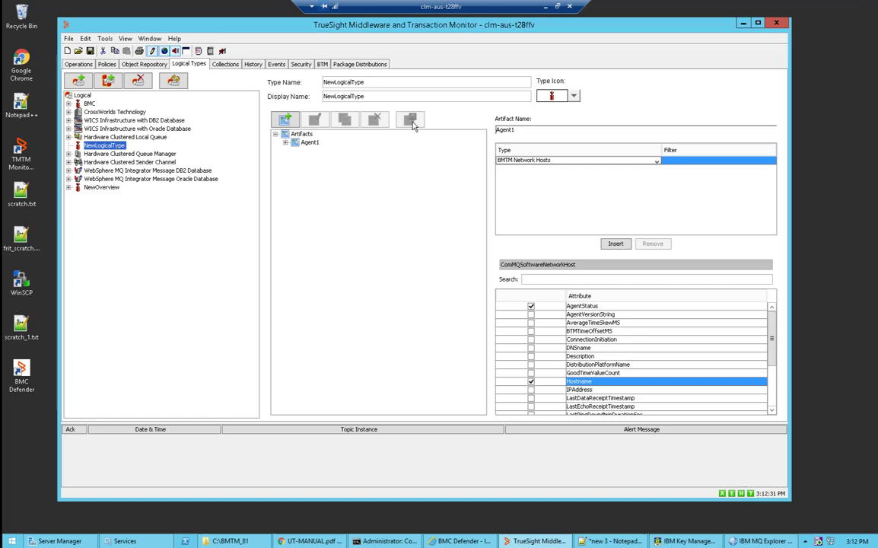
{"action": "left_click", "coordinate": [287, 143]}
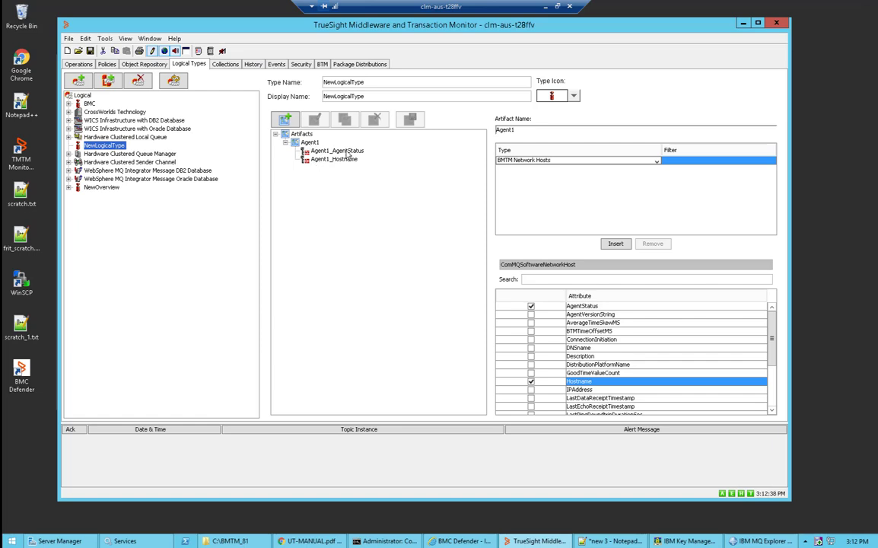
{"action": "left_click", "coordinate": [286, 142]}
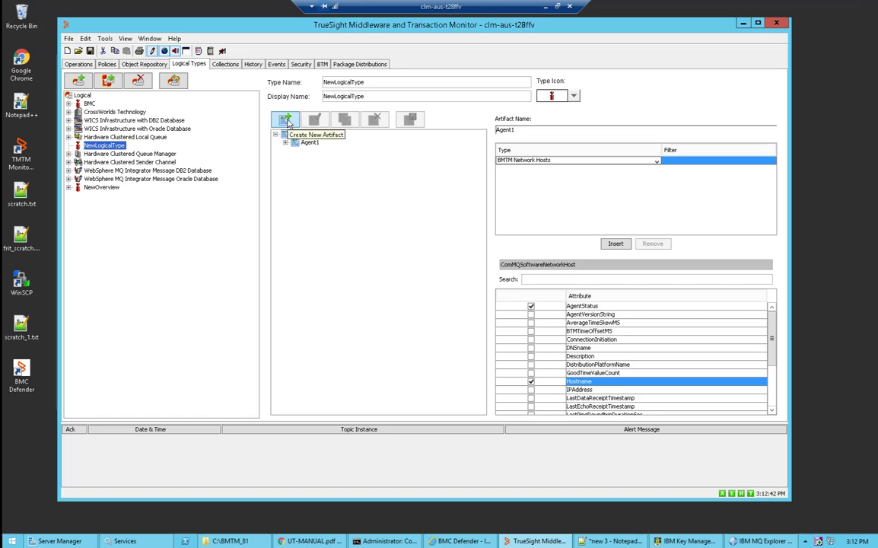
- Start another artifact named Qmgr1 and set its type to WebSphere MQ Queue Managers
{"action": "left_click", "coordinate": [285, 121]}
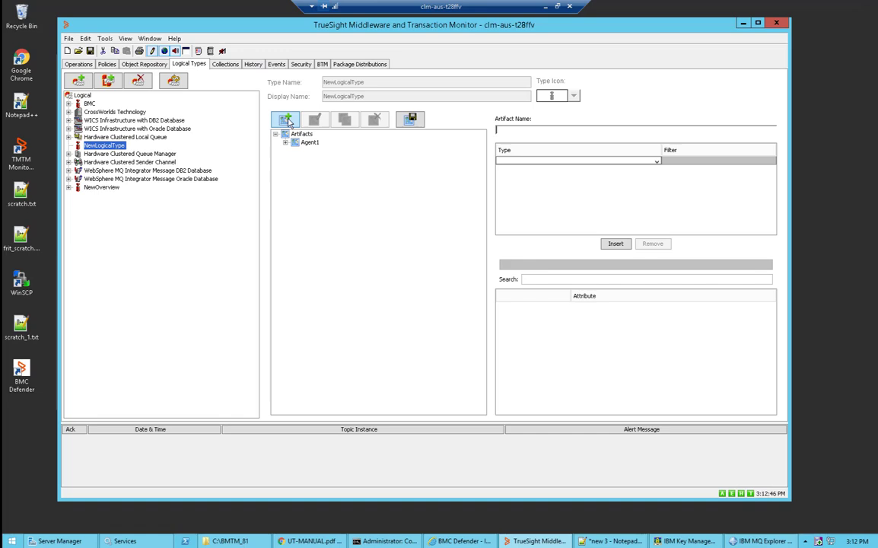
{"action": "type", "text": "Qmgr"}
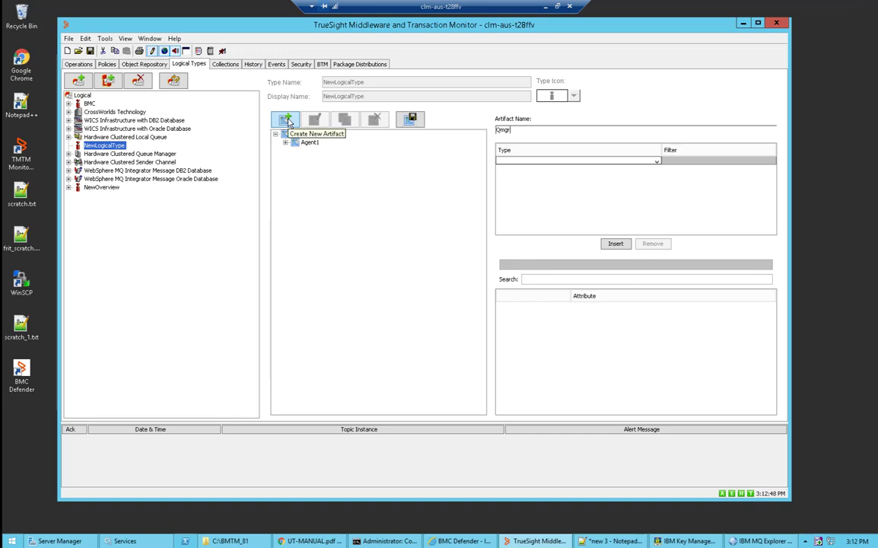
{"action": "type", "text": "1"}
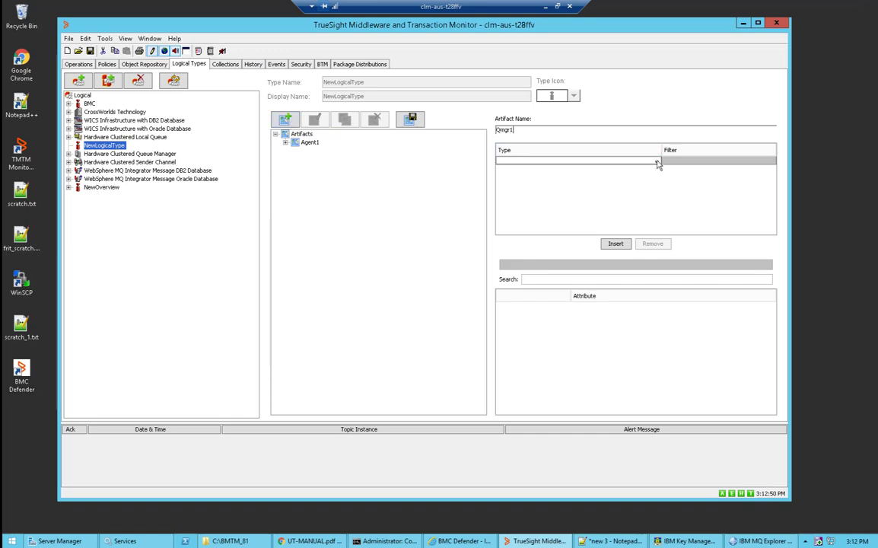
{"action": "left_click", "coordinate": [657, 162]}
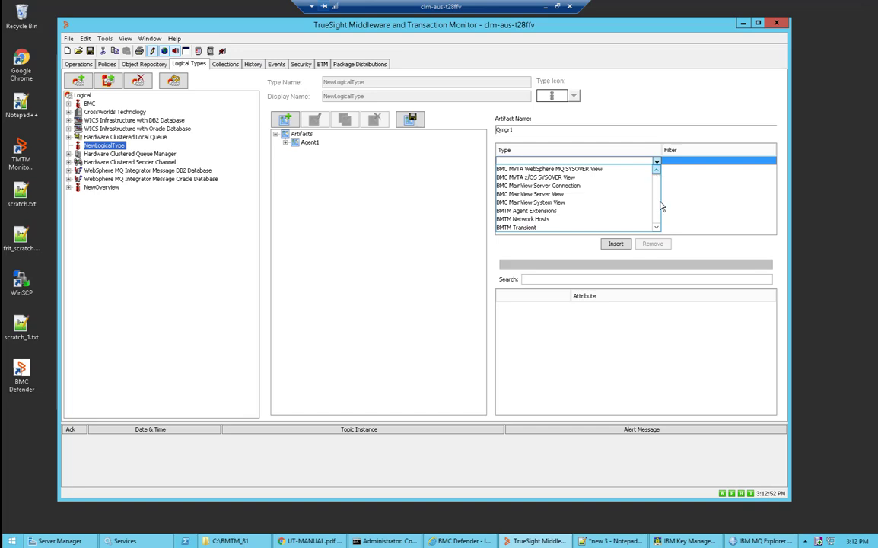
{"action": "left_click_drag", "start_coordinate": [657, 179], "coordinate": [657, 221]}
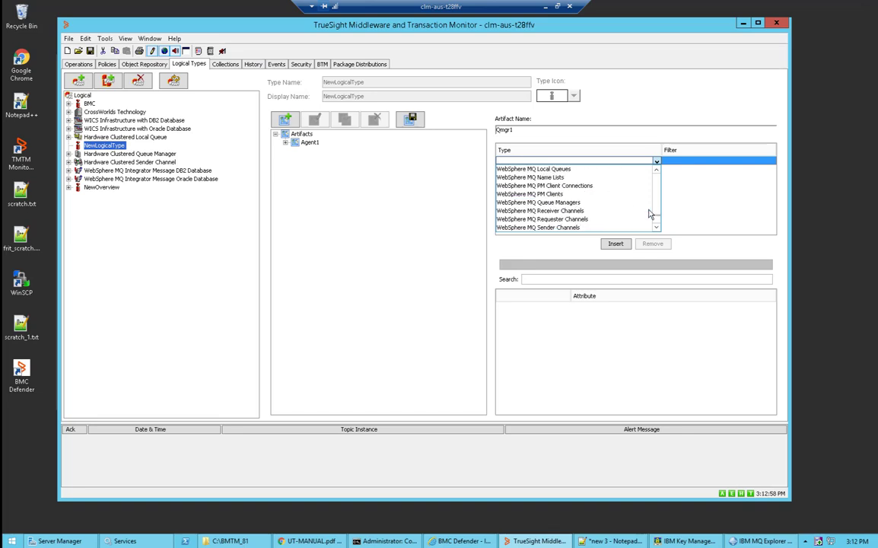
{"action": "left_click", "coordinate": [536, 202]}
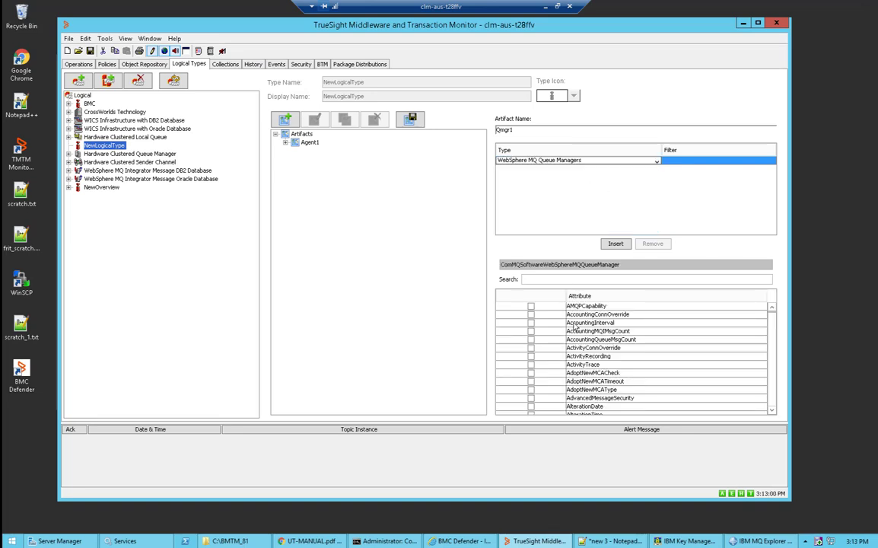
- Include the QmgrStatus attribute in the Qmgr1 artifact
{"action": "scroll", "coordinate": [538, 351], "scroll_direction": "down", "scroll_amount": 4}
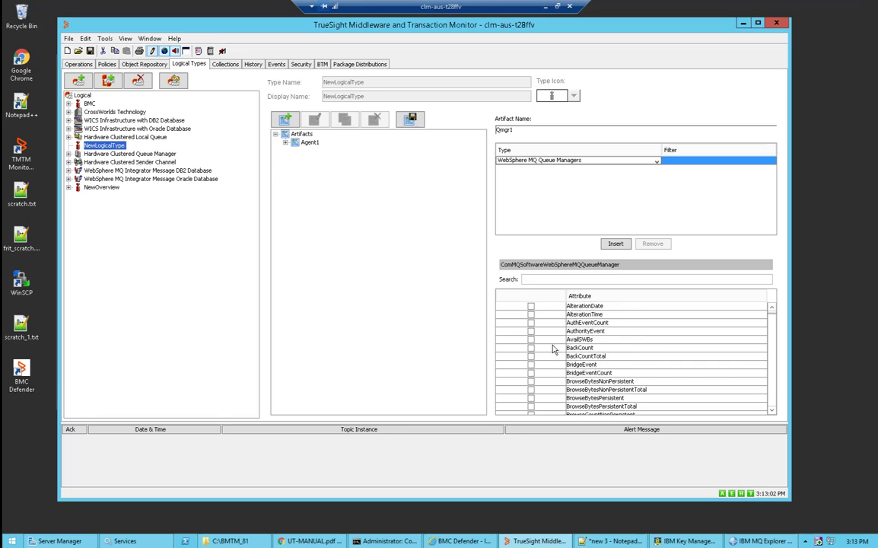
{"action": "left_click", "coordinate": [532, 348]}
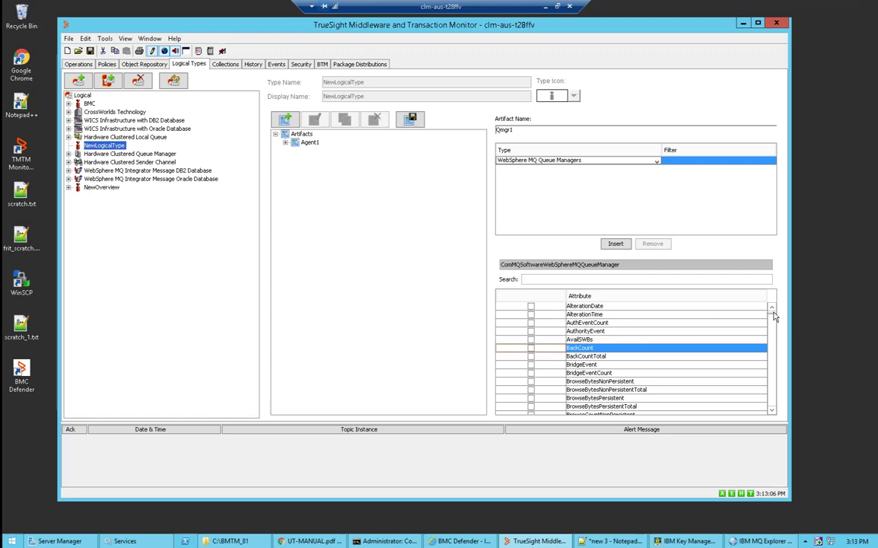
{"action": "left_click_drag", "start_coordinate": [772, 320], "coordinate": [773, 356]}
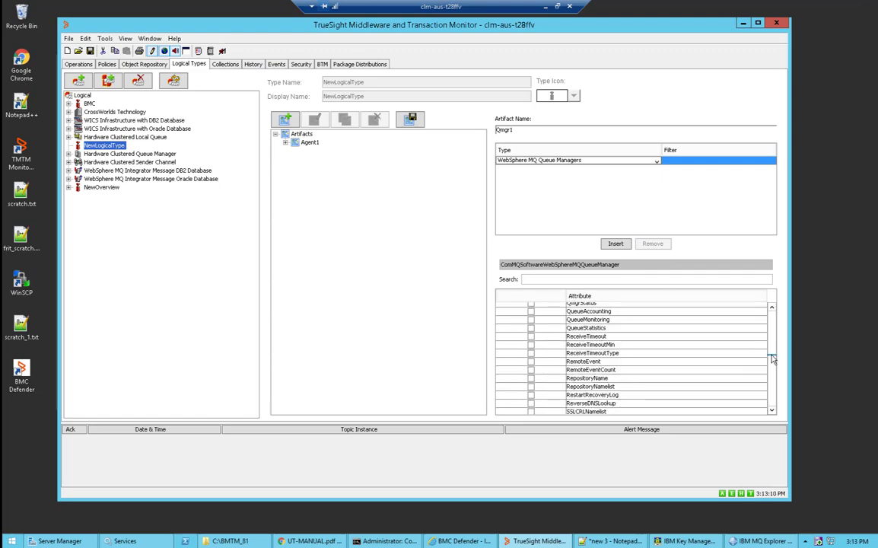
{"action": "left_click", "coordinate": [772, 306]}
{"action": "left_click", "coordinate": [772, 306]}
{"action": "left_click", "coordinate": [772, 306]}
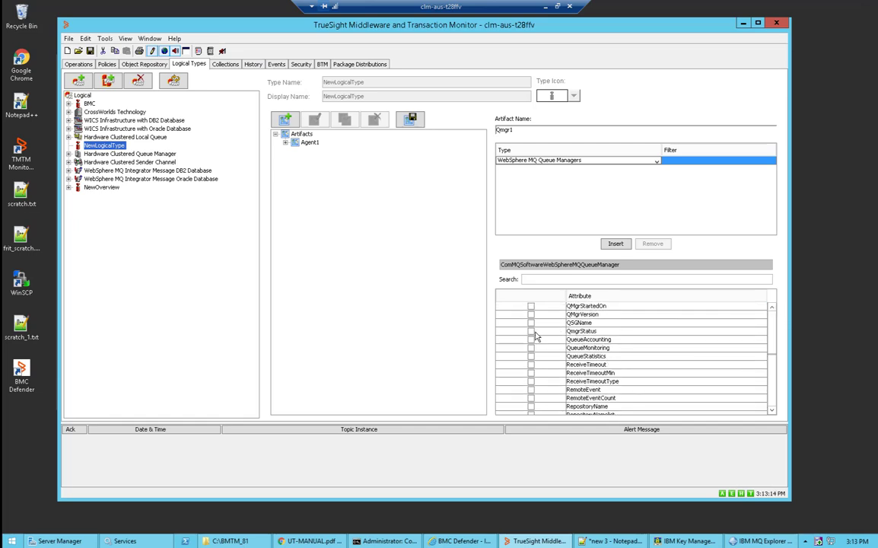
{"action": "left_click", "coordinate": [532, 332]}
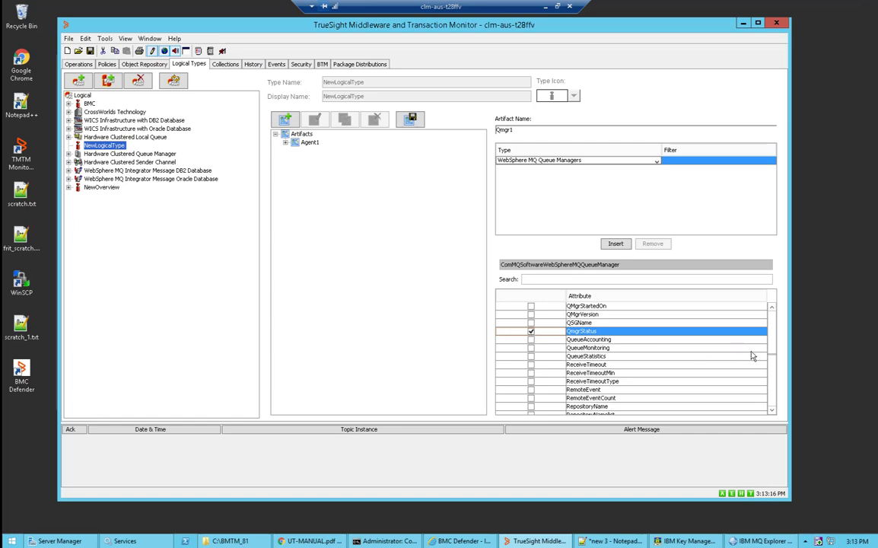
- Save the Qmgr1 artifact with the QMgrName attribute also included, and review the attributes listed under both artifacts
{"action": "left_click", "coordinate": [772, 307]}
{"action": "left_click", "coordinate": [772, 306]}
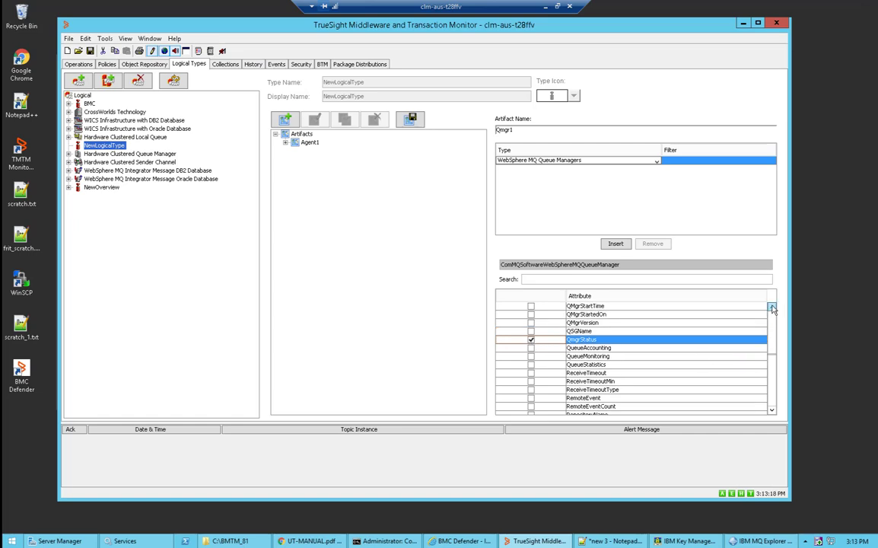
{"action": "left_click", "coordinate": [771, 307]}
{"action": "left_click", "coordinate": [771, 307]}
{"action": "left_click", "coordinate": [772, 307]}
{"action": "left_click", "coordinate": [531, 322]}
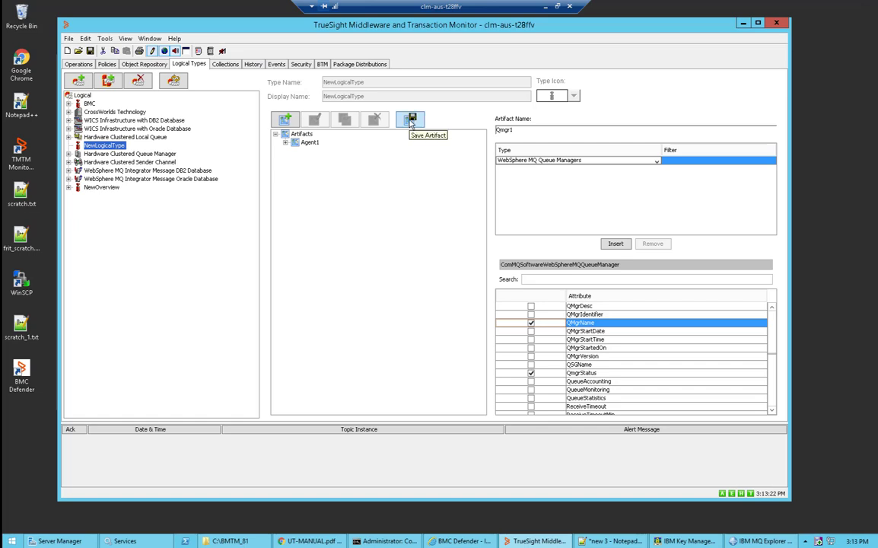
{"action": "left_click", "coordinate": [410, 120]}
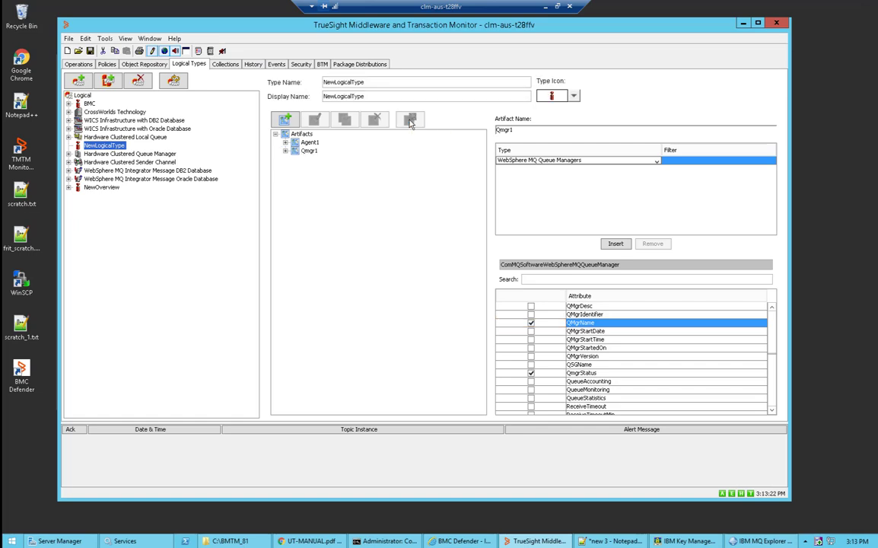
{"action": "left_click", "coordinate": [285, 151]}
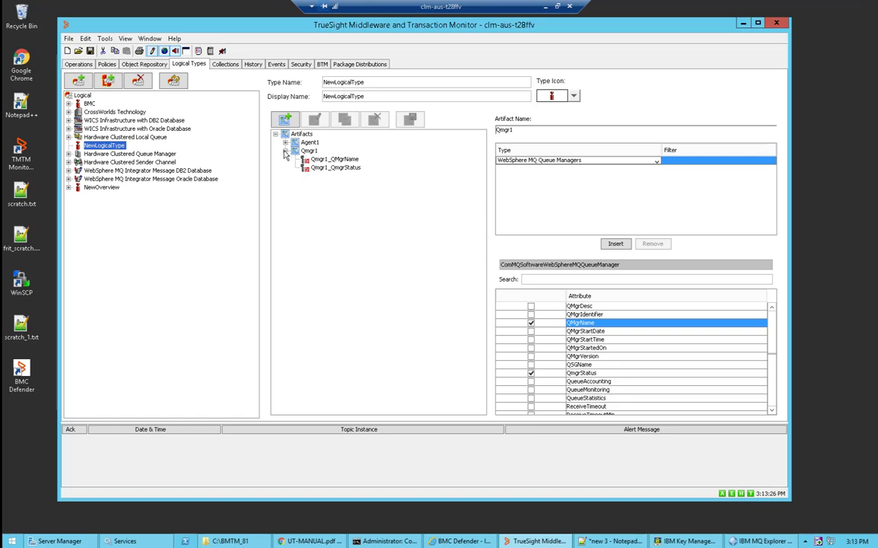
{"action": "left_click", "coordinate": [285, 143]}
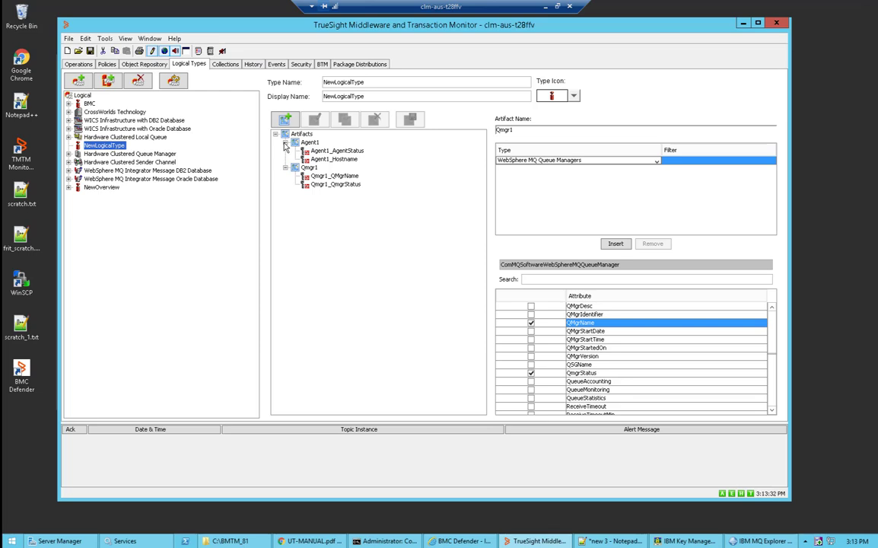
{"action": "left_click", "coordinate": [285, 143]}
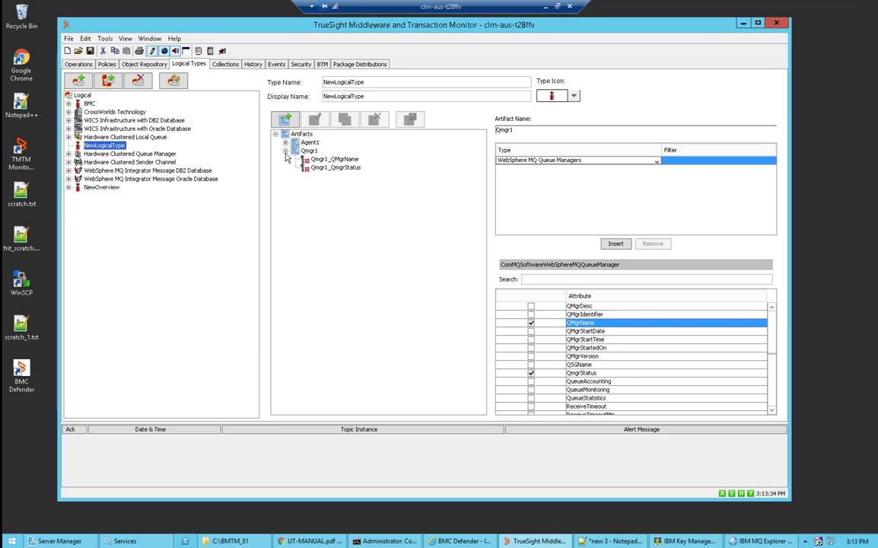
{"action": "left_click", "coordinate": [285, 152]}
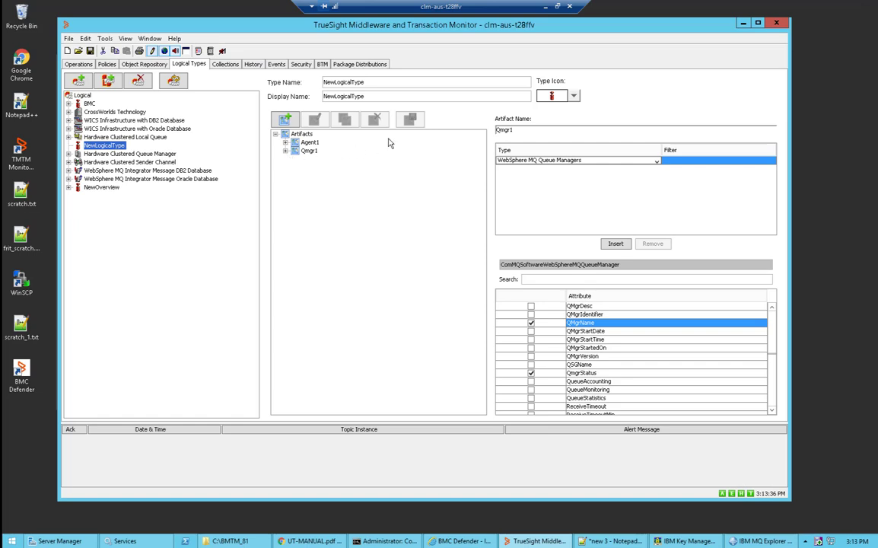
- Start another artifact named localQ1 and set its type to WebSphere MQ Local Queues
{"action": "left_click", "coordinate": [286, 120]}
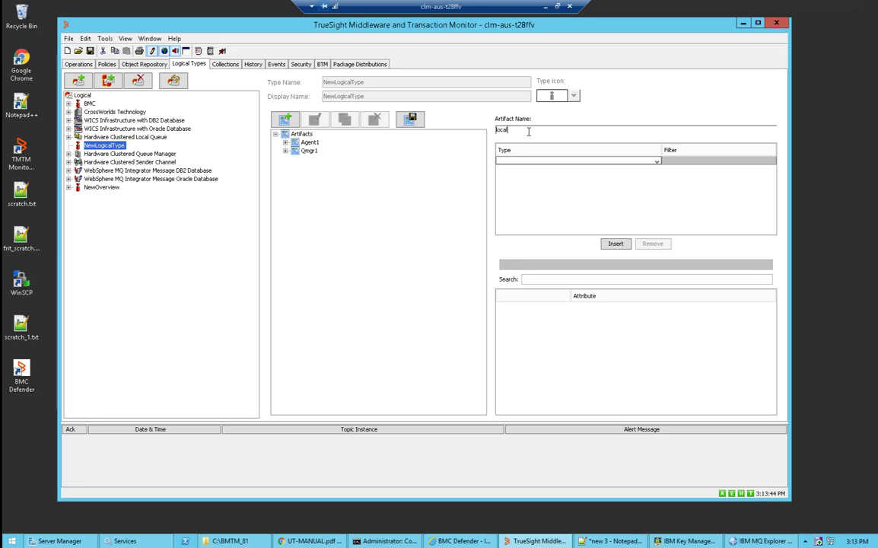
{"action": "type", "text": "localq"}
{"action": "key", "text": "BackSpace"}
{"action": "left_click", "coordinate": [656, 161]}
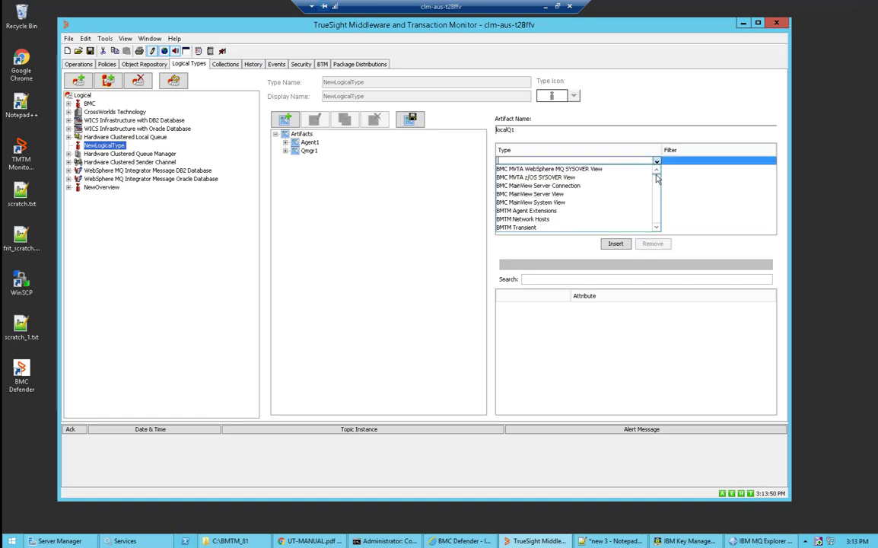
{"action": "left_click_drag", "start_coordinate": [657, 178], "coordinate": [654, 217]}
{"action": "scroll", "coordinate": [654, 191], "scroll_direction": "down", "scroll_amount": 5}
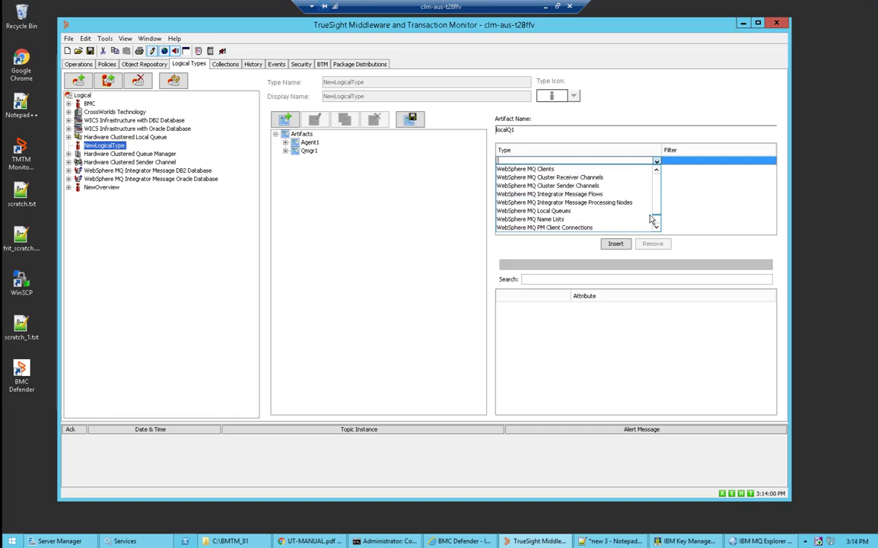
{"action": "left_click", "coordinate": [568, 210]}
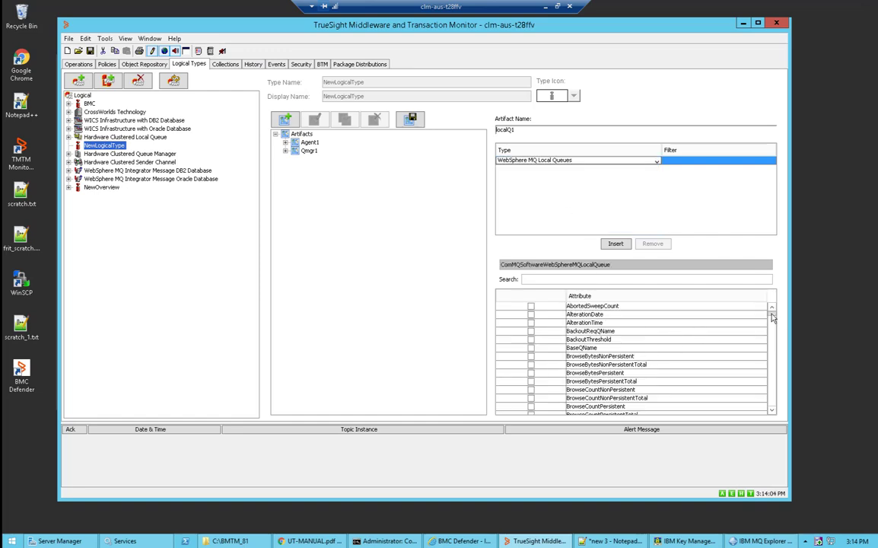
- Include the CurrentQDepth and QName attributes in the localQ1 artifact and save it
{"action": "left_click_drag", "start_coordinate": [771, 320], "coordinate": [772, 330]}
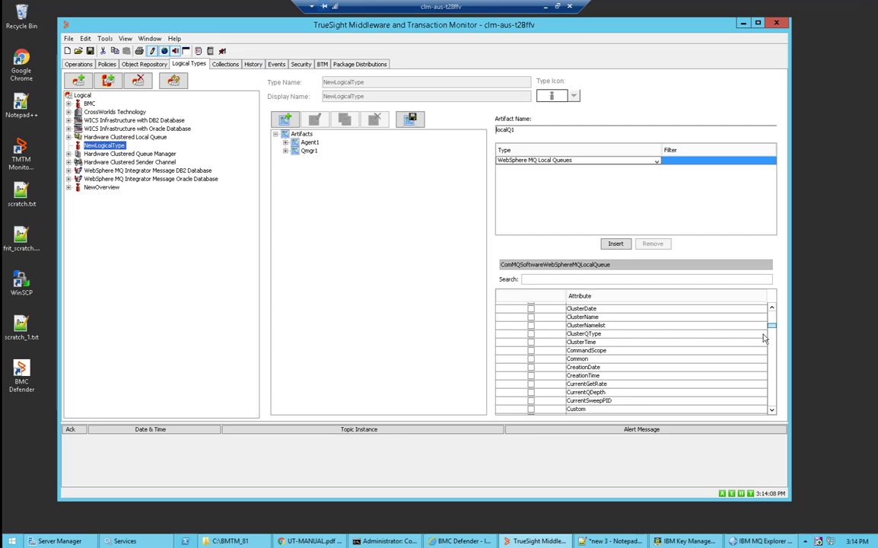
{"action": "left_click", "coordinate": [531, 392]}
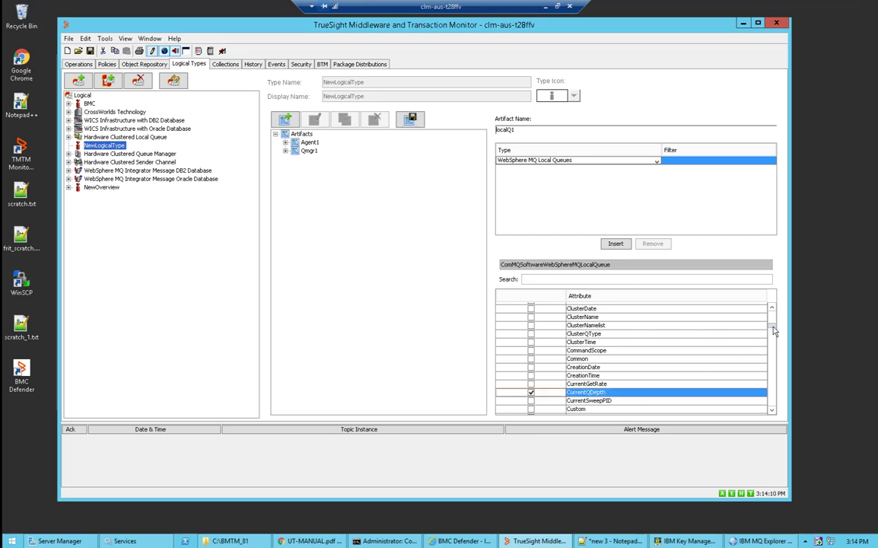
{"action": "left_click_drag", "start_coordinate": [771, 326], "coordinate": [771, 367]}
{"action": "left_click", "coordinate": [532, 353]}
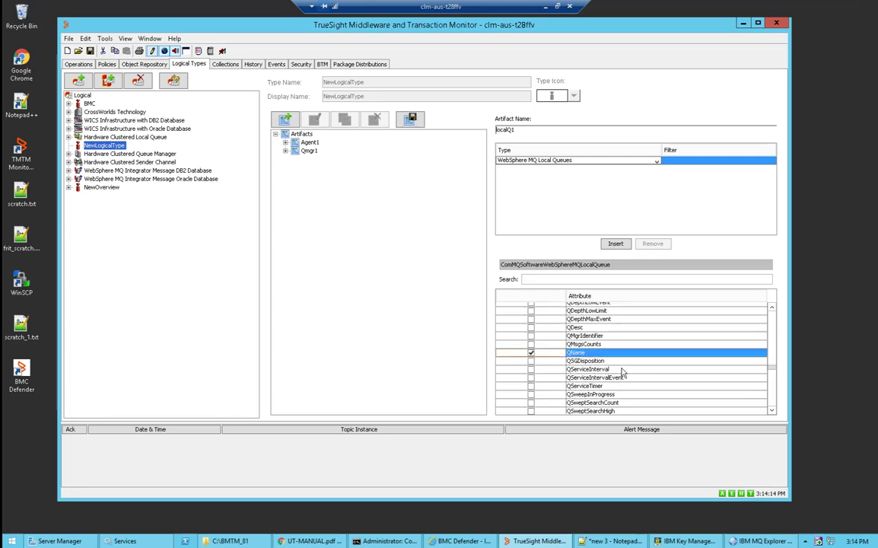
{"action": "left_click", "coordinate": [410, 119]}
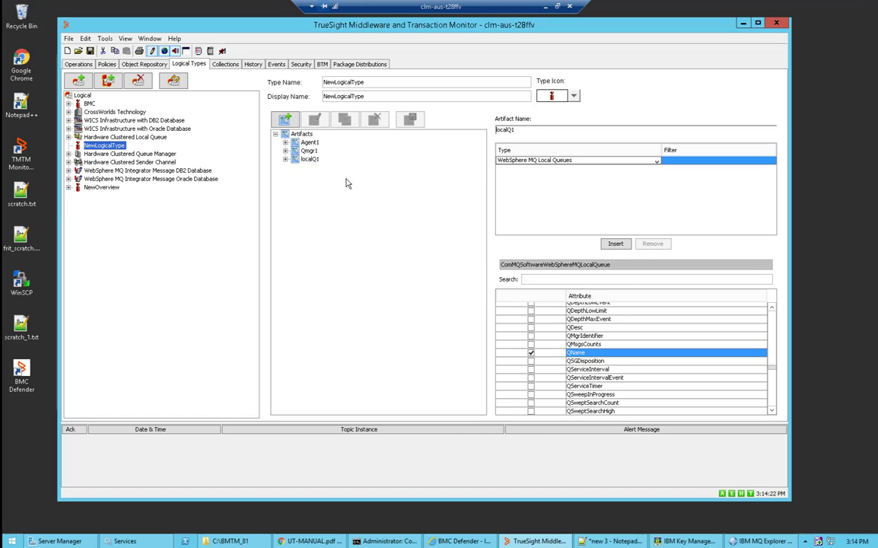
- Clone the Agent1 artifact and save the copy as Agent2
{"action": "left_click", "coordinate": [309, 143]}
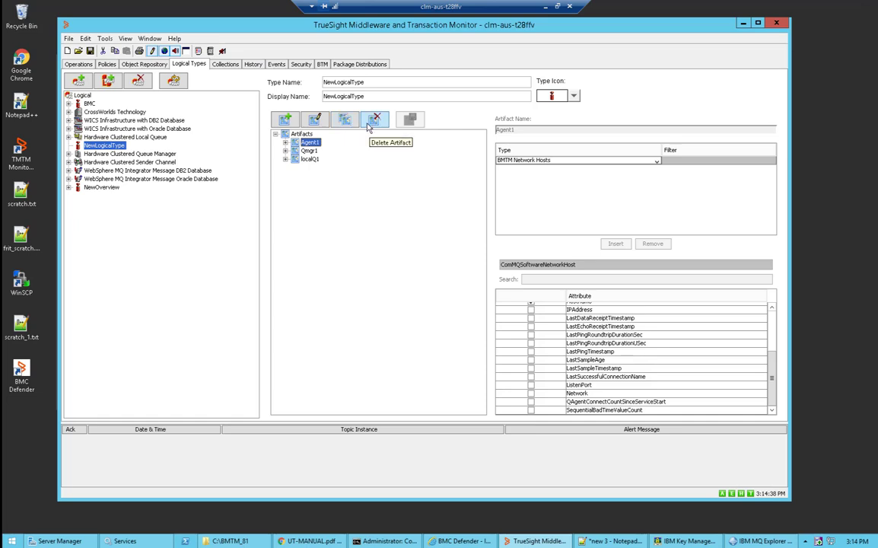
{"action": "left_click", "coordinate": [350, 123]}
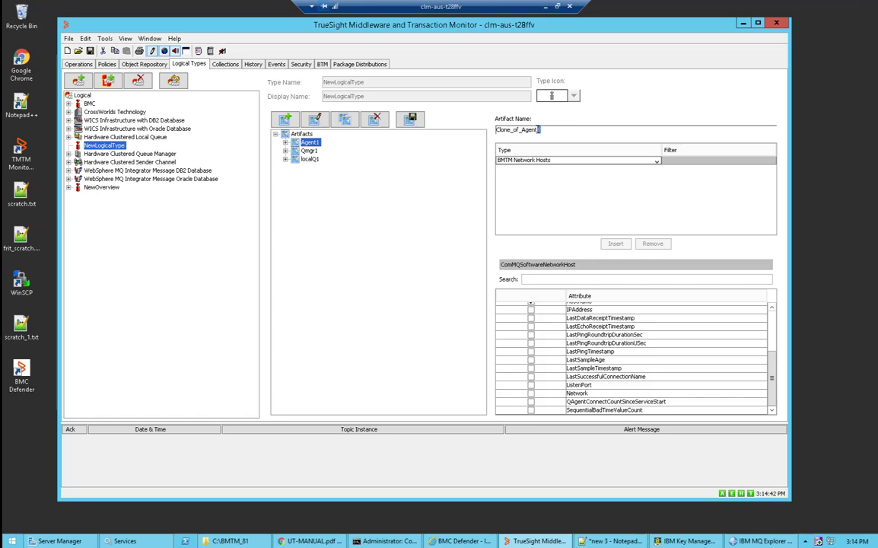
{"action": "left_click", "coordinate": [539, 129]}
{"action": "key", "text": "BackSpace"}
{"action": "type", "text": "2"}
{"action": "left_click_drag", "start_coordinate": [522, 130], "coordinate": [490, 131]}
{"action": "key", "text": "BackSpace"}
{"action": "left_click", "coordinate": [411, 119]}
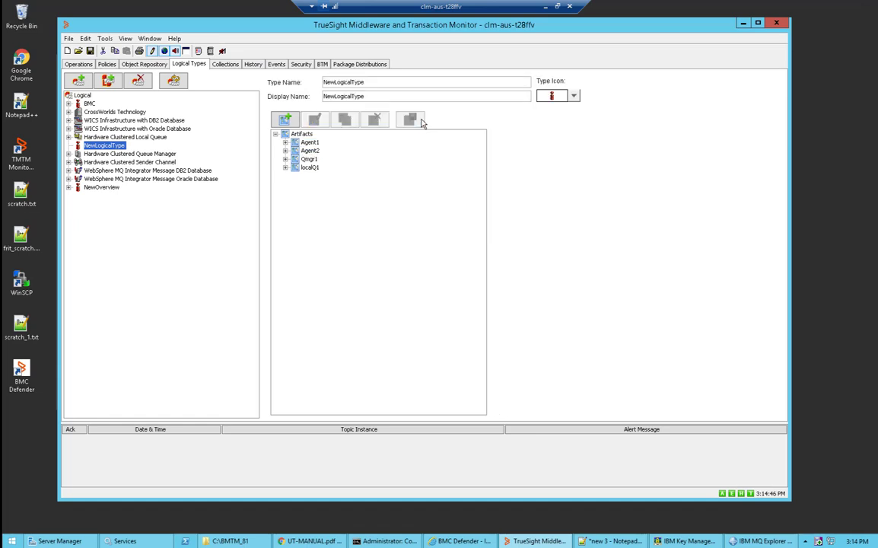
- Clone the Qmgr1 artifact and save the copy as Qmgr2
{"action": "left_click", "coordinate": [308, 159]}
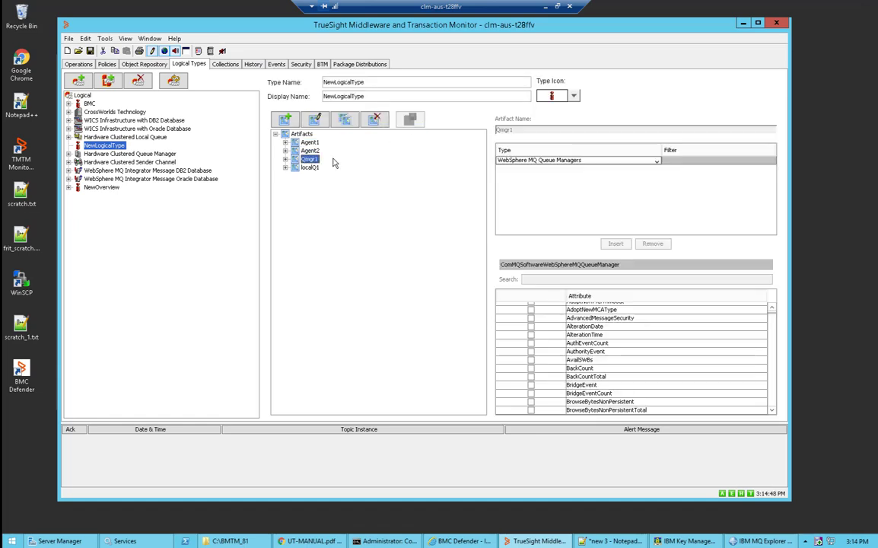
{"action": "left_click", "coordinate": [345, 121]}
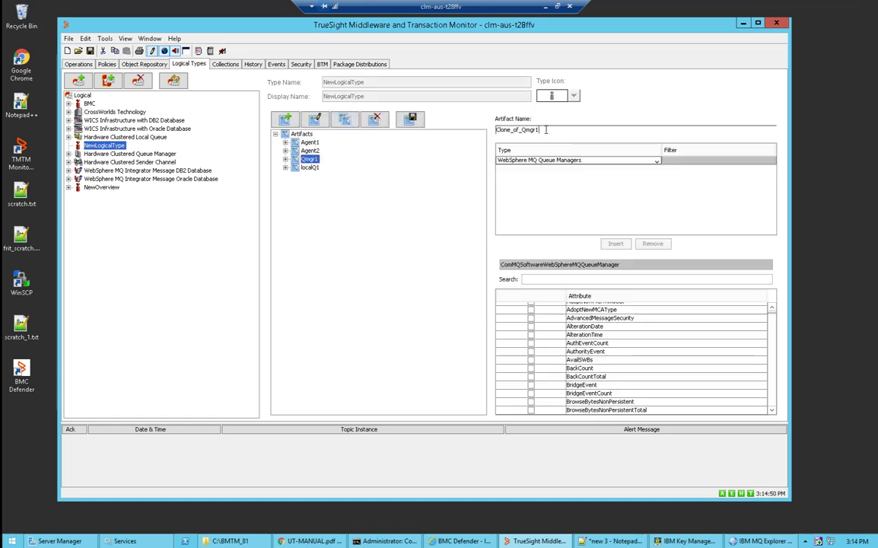
{"action": "key", "text": "BackSpace"}
{"action": "left_click_drag", "start_coordinate": [522, 131], "coordinate": [492, 129]}
{"action": "key", "text": "BackSpace"}
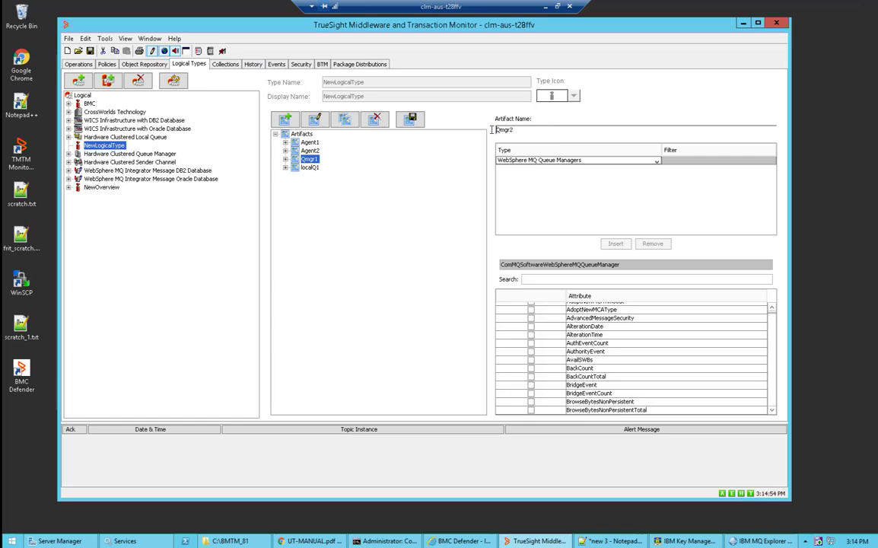
{"action": "left_click", "coordinate": [411, 119]}
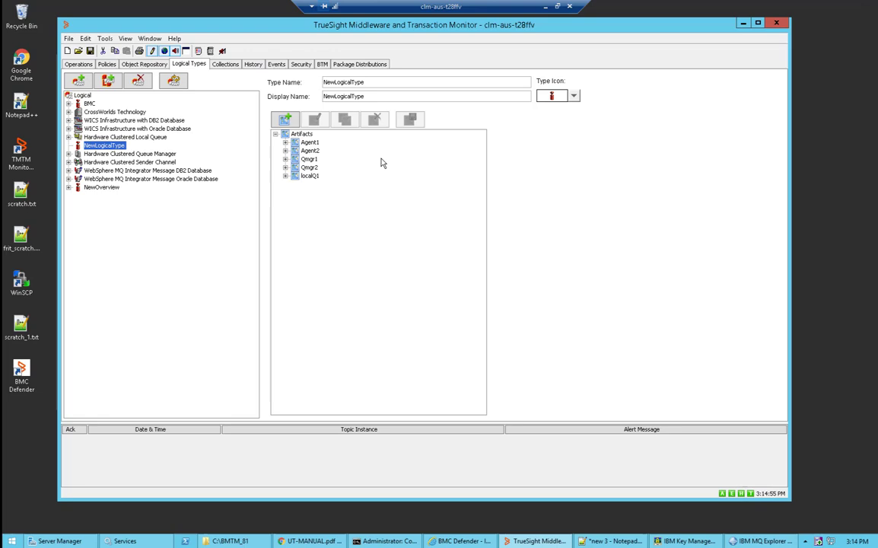
- Clone the localQ1 artifact and save the copy as localQ2
{"action": "left_click", "coordinate": [309, 176]}
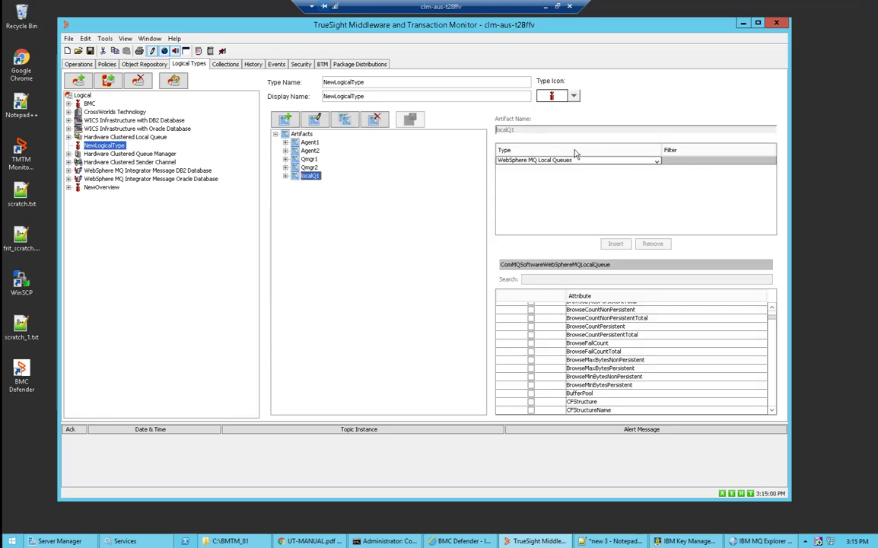
{"action": "left_click", "coordinate": [344, 118]}
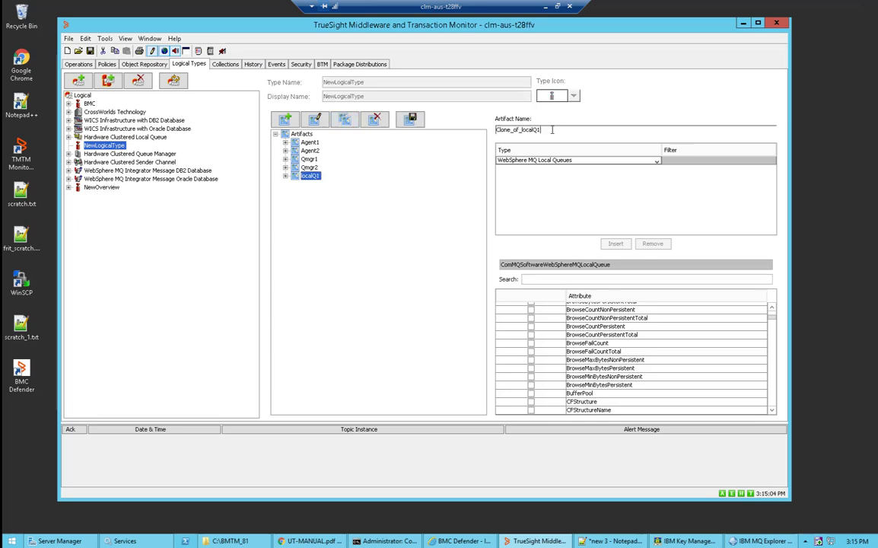
{"action": "left_click", "coordinate": [552, 129]}
{"action": "key", "text": "BackSpace"}
{"action": "type", "text": "2"}
{"action": "left_click_drag", "start_coordinate": [520, 130], "coordinate": [496, 129]}
{"action": "key", "text": "BackSpace"}
{"action": "left_click", "coordinate": [415, 122]}
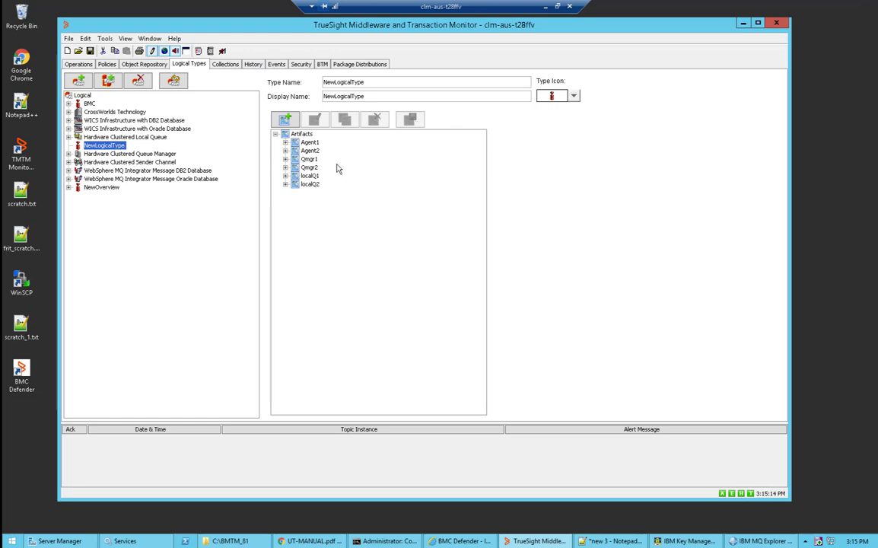
- Create a new instance of NewLogicalType named NewDashboard
{"action": "right_click", "coordinate": [114, 148]}
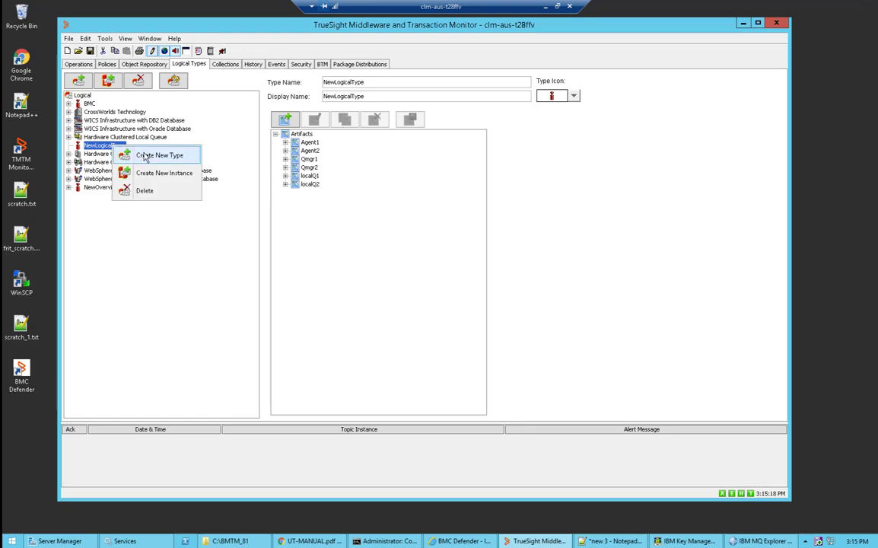
{"action": "left_click", "coordinate": [152, 173]}
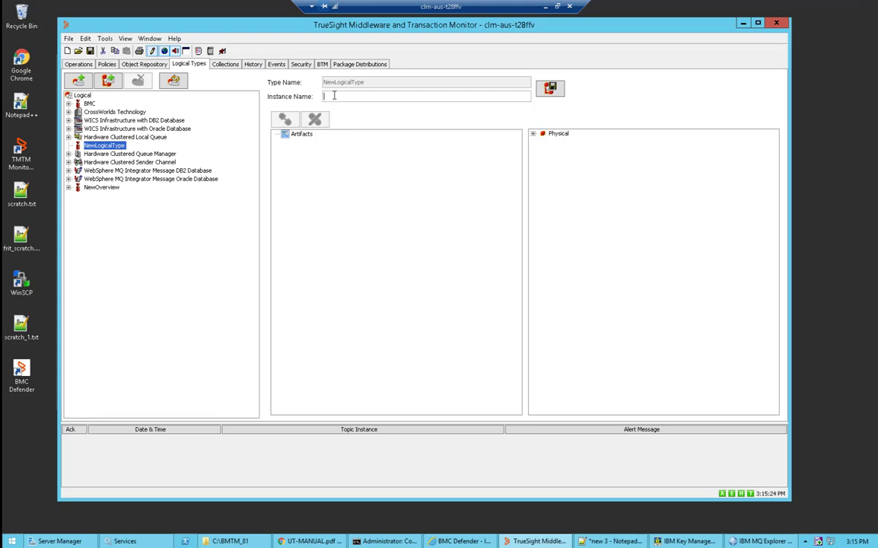
{"action": "type", "text": "NewDashboard"}
{"action": "key", "text": "Return"}
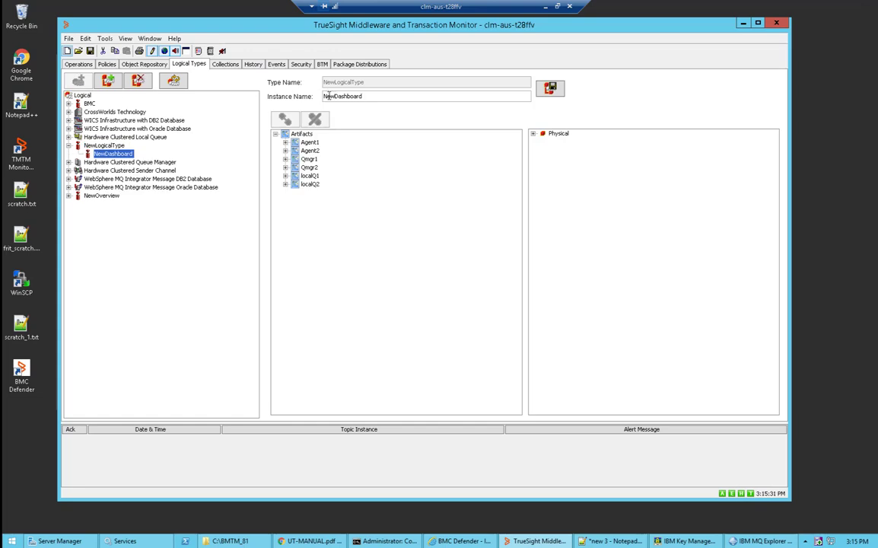
- Associate the Agent1 artifact of NewDashboard with the physical network host CLM-AUS-T28FFV
{"action": "left_click", "coordinate": [286, 143]}
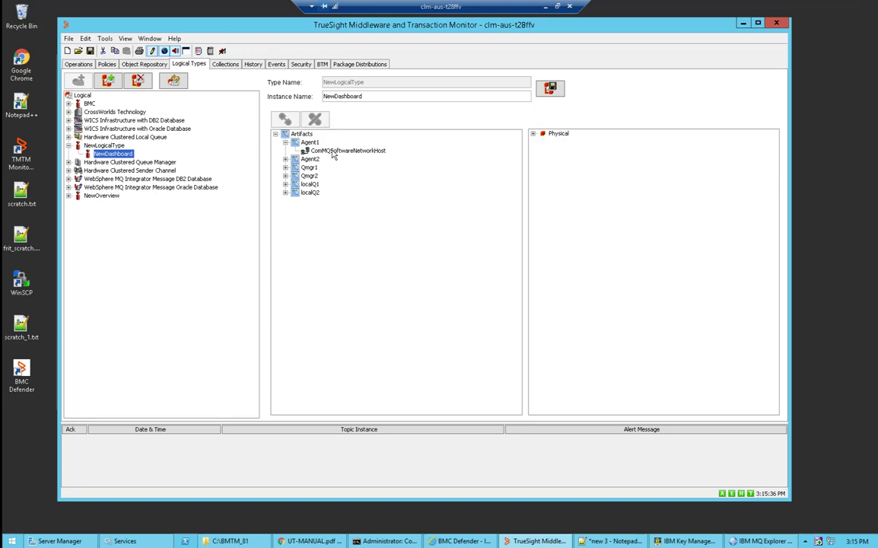
{"action": "left_click", "coordinate": [308, 150]}
{"action": "left_click", "coordinate": [310, 142]}
{"action": "left_click", "coordinate": [533, 133]}
{"action": "left_click", "coordinate": [542, 142]}
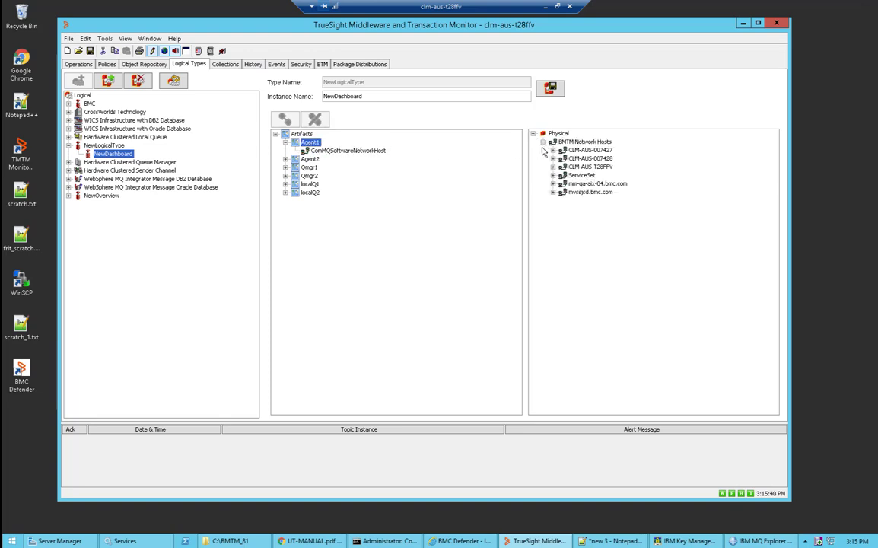
{"action": "left_click", "coordinate": [563, 167]}
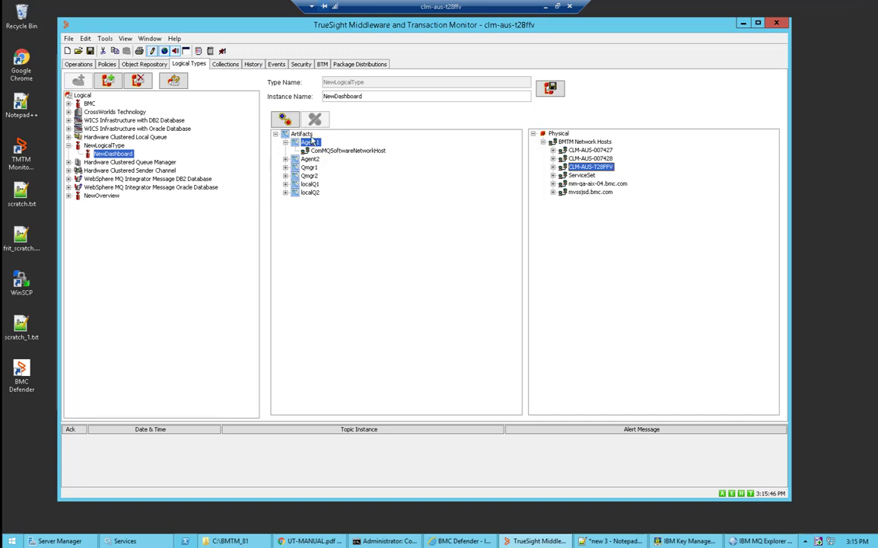
{"action": "left_click", "coordinate": [283, 121]}
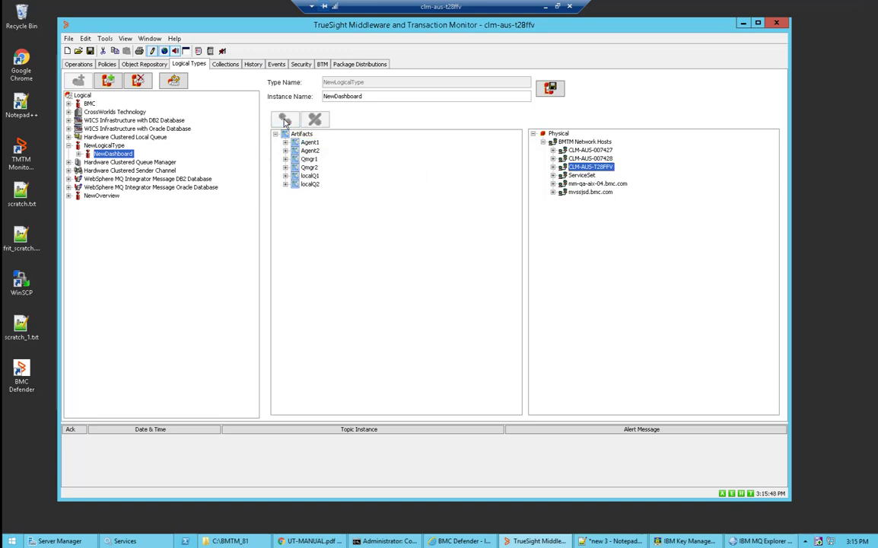
- Associate the Agent2 artifact with the physical network host CLM-AUS-007428
{"action": "left_click", "coordinate": [286, 151]}
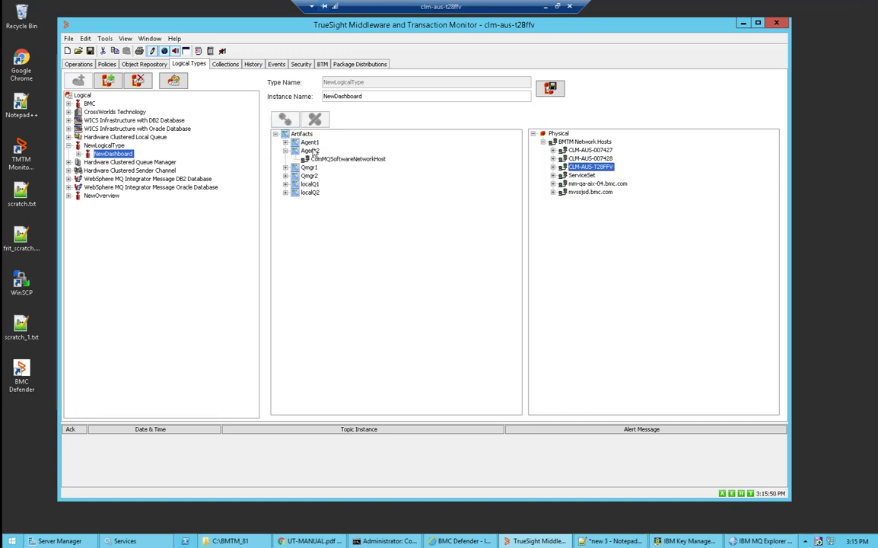
{"action": "left_click", "coordinate": [310, 150]}
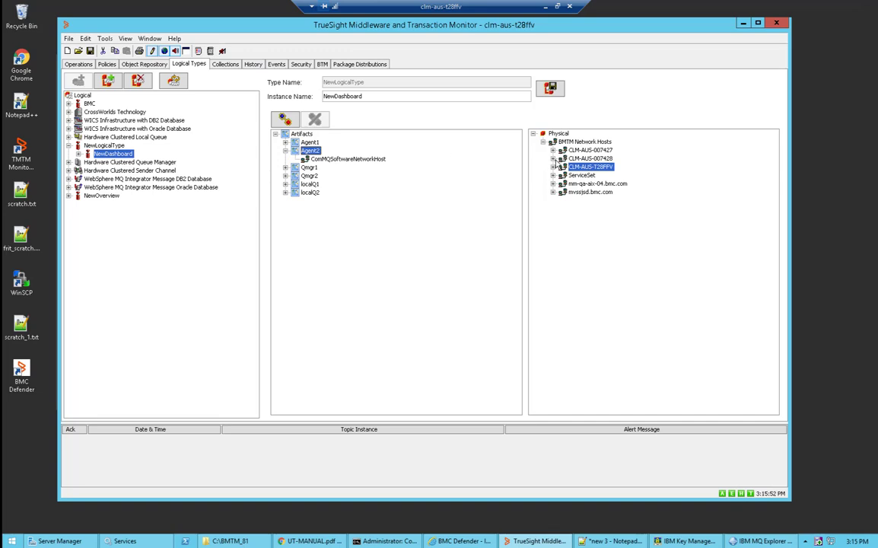
{"action": "left_click", "coordinate": [583, 158]}
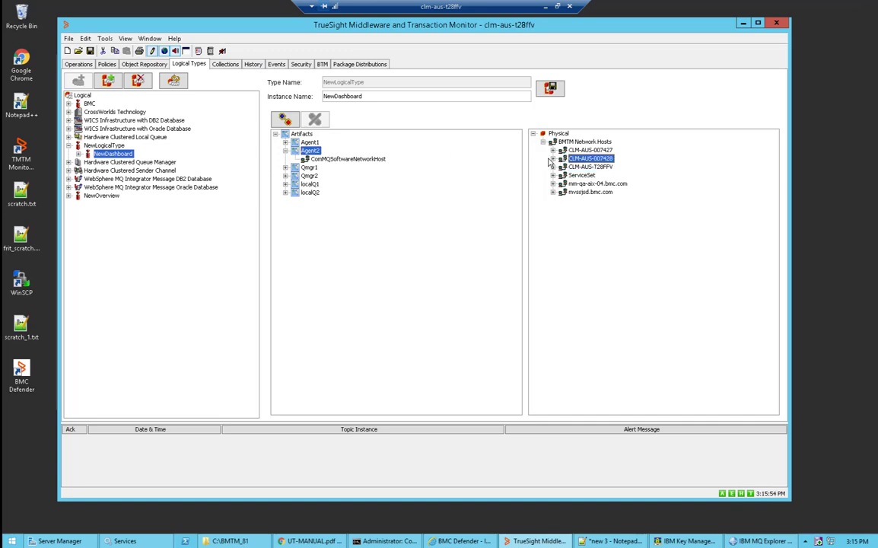
{"action": "left_click", "coordinate": [286, 121]}
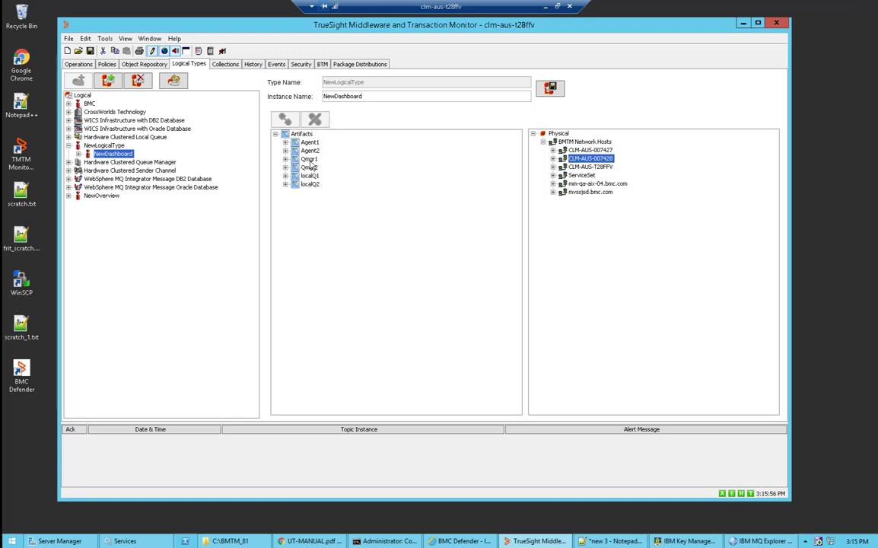
- Associate the Qmgr1 artifact with the queue manager FFV_QM1 on host CLM-AUS-T28FFV
{"action": "left_click", "coordinate": [308, 160]}
{"action": "left_click", "coordinate": [553, 166]}
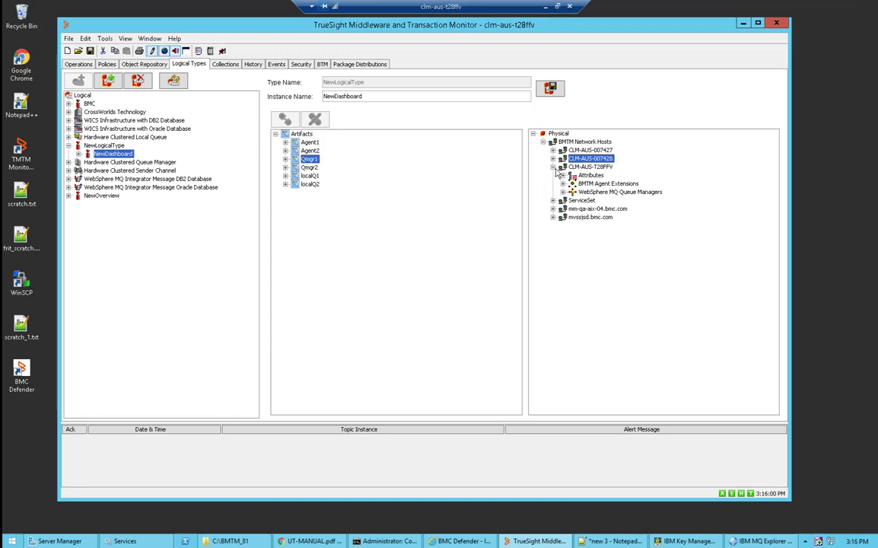
{"action": "left_click", "coordinate": [563, 192]}
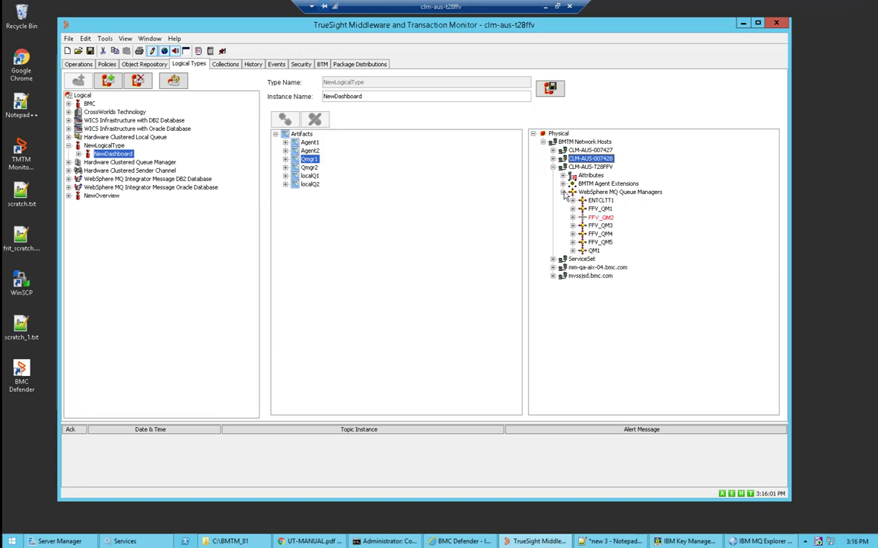
{"action": "left_click", "coordinate": [599, 210]}
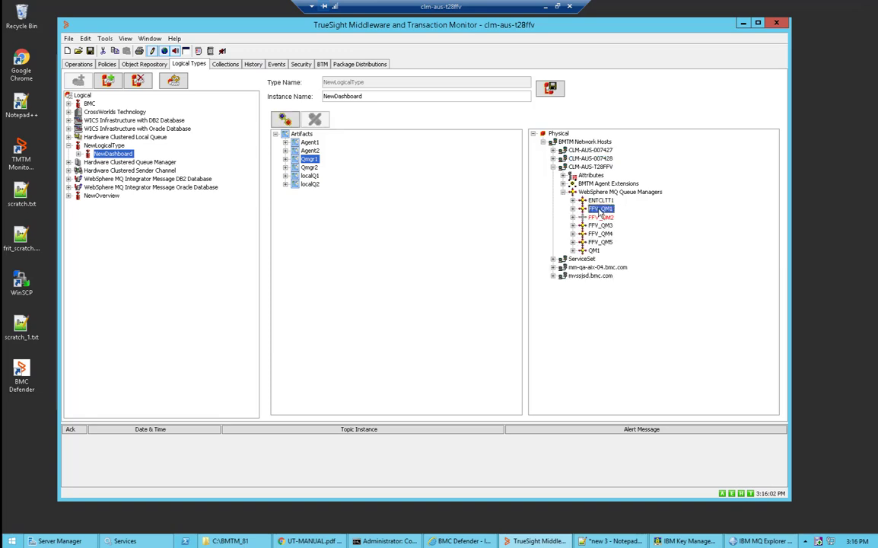
- Associate the Qmgr2 artifact with the queue manager QMA on host CLM-AUS-007428
{"action": "left_click", "coordinate": [297, 168]}
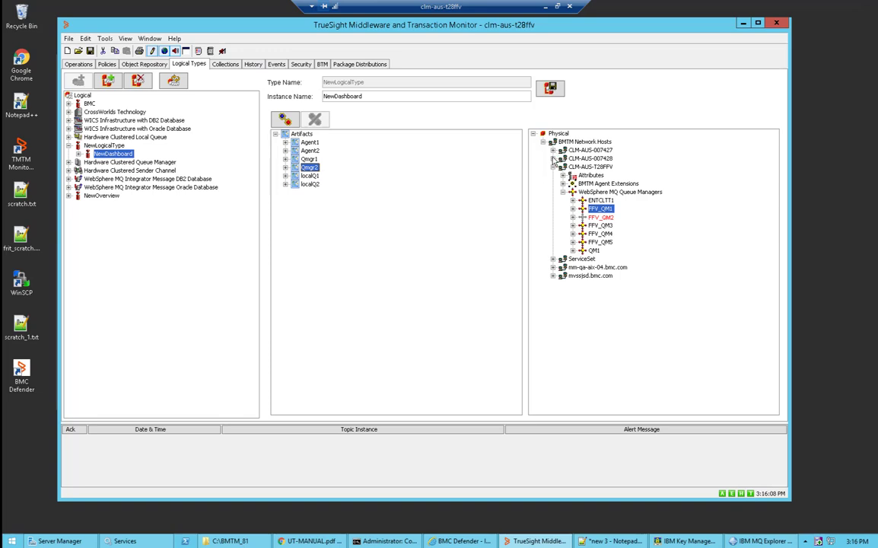
{"action": "left_click", "coordinate": [553, 159]}
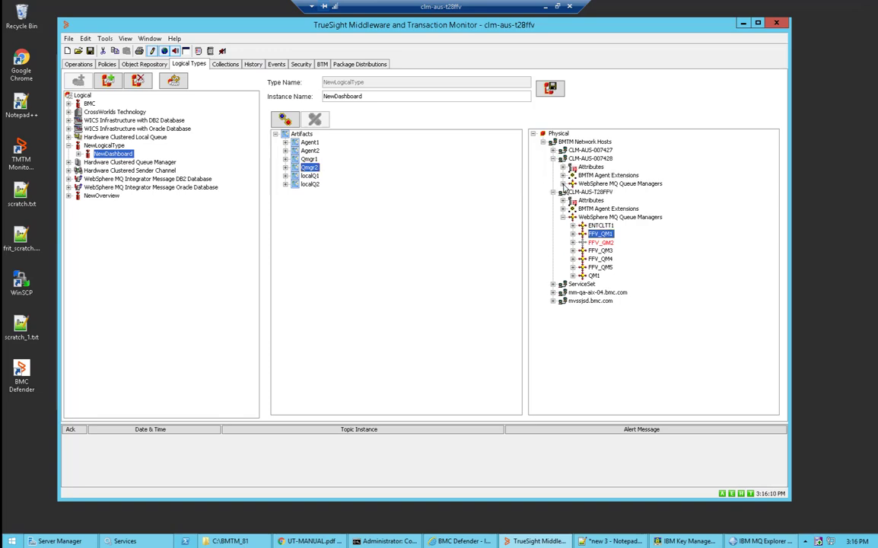
{"action": "left_click", "coordinate": [563, 183]}
{"action": "left_click", "coordinate": [594, 225]}
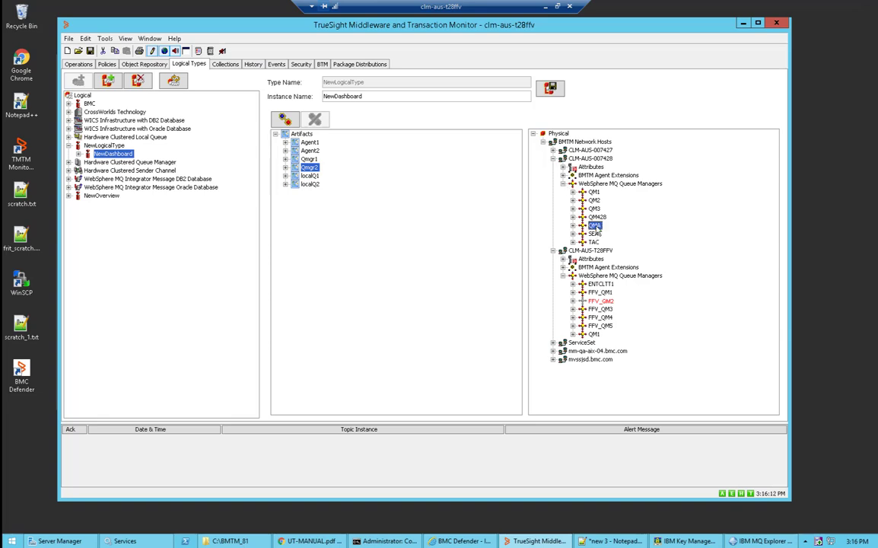
{"action": "left_click", "coordinate": [285, 120]}
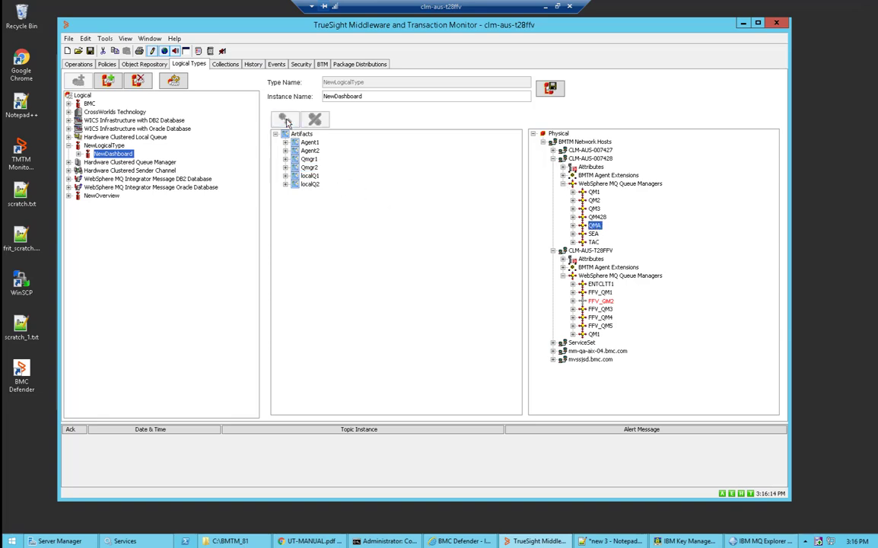
- Associate the localQ1 artifact with the local queue DLQ of queue manager FFV_QM1 on host CLM-AUS-T28FFV
{"action": "left_click", "coordinate": [285, 175]}
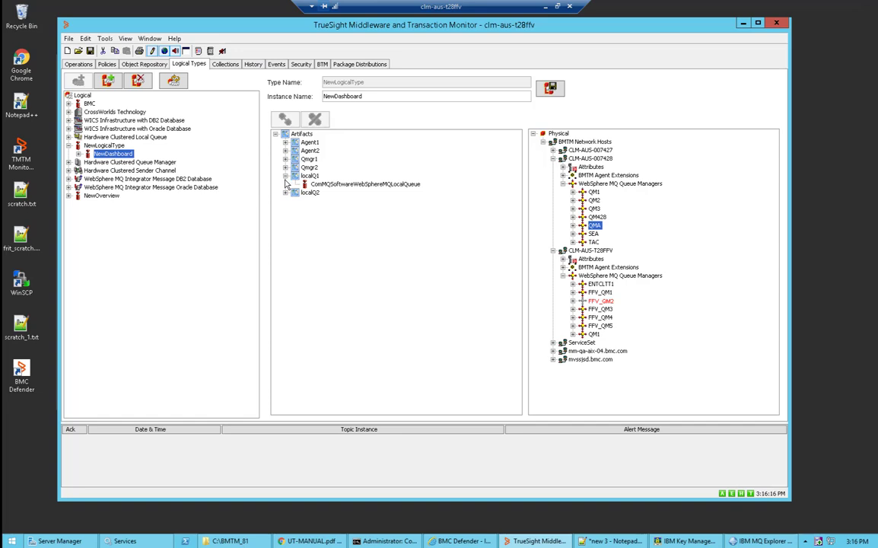
{"action": "left_click", "coordinate": [286, 176]}
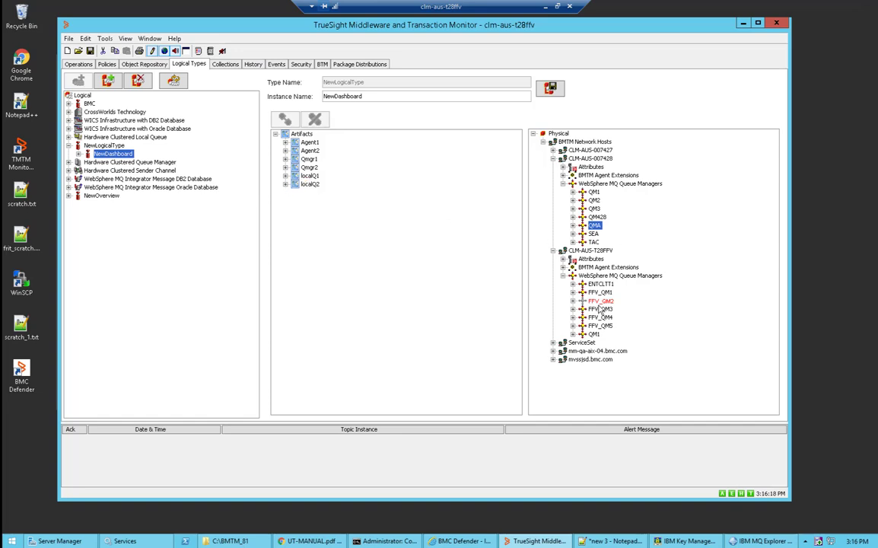
{"action": "left_click", "coordinate": [573, 292]}
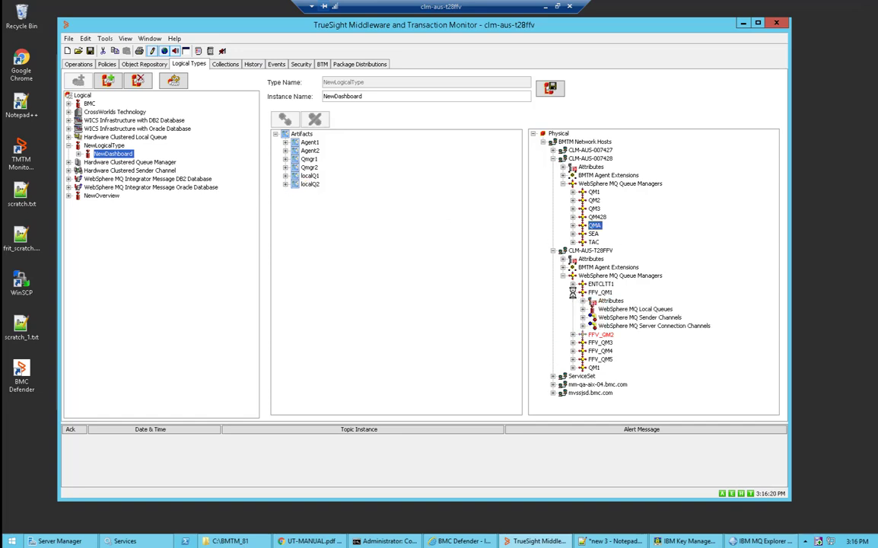
{"action": "left_click", "coordinate": [583, 310]}
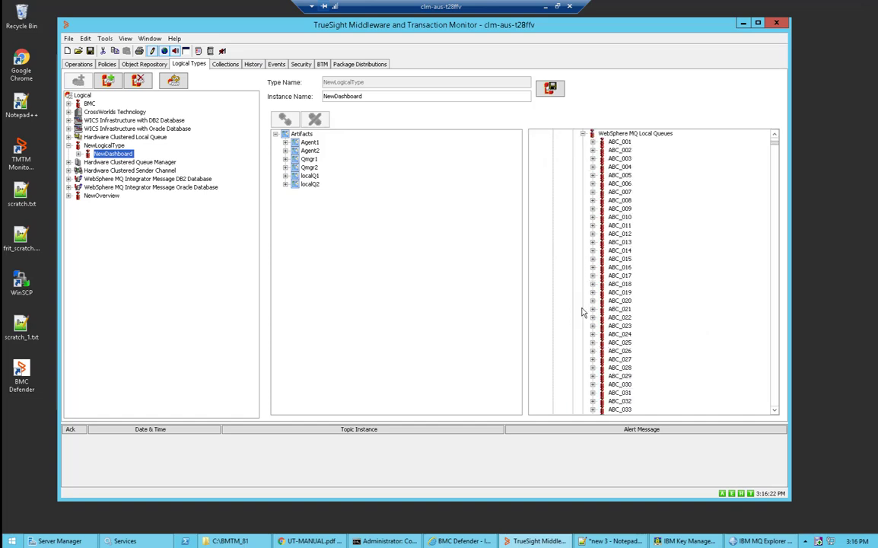
{"action": "left_click_drag", "start_coordinate": [778, 160], "coordinate": [780, 209]}
{"action": "left_click_drag", "start_coordinate": [780, 253], "coordinate": [774, 274]}
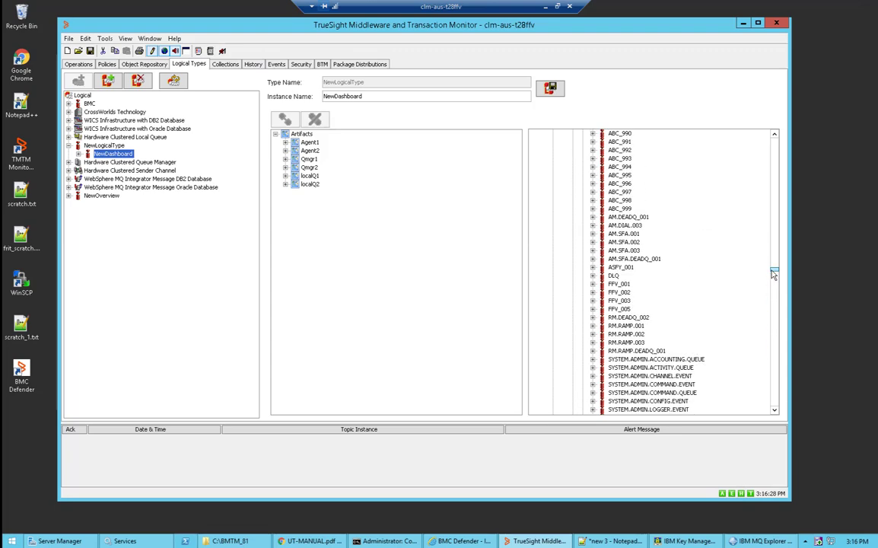
{"action": "left_click", "coordinate": [613, 277]}
- Associate the localQ2 artifact with the local queue DLQ of queue manager QMA on host CLM-AUS-007428
{"action": "left_click_drag", "start_coordinate": [784, 178], "coordinate": [775, 135]}
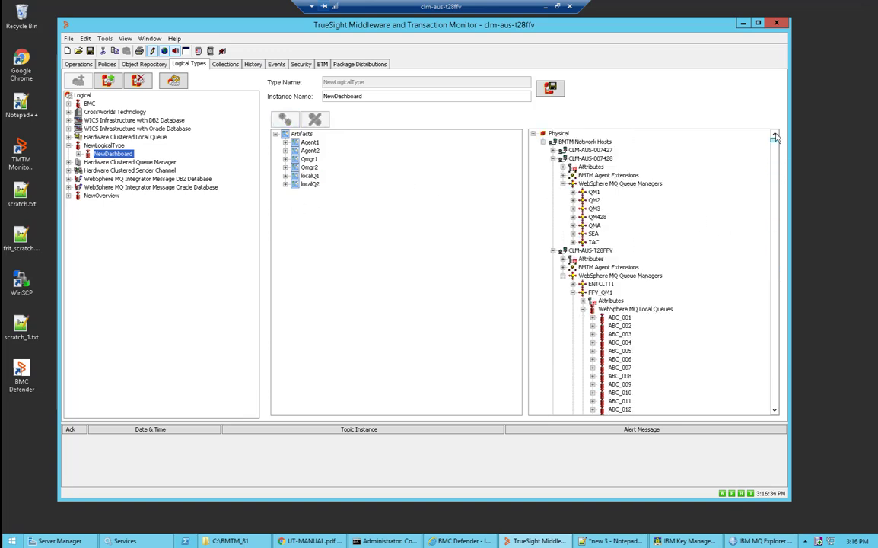
{"action": "left_click", "coordinate": [573, 225]}
{"action": "left_click", "coordinate": [582, 242]}
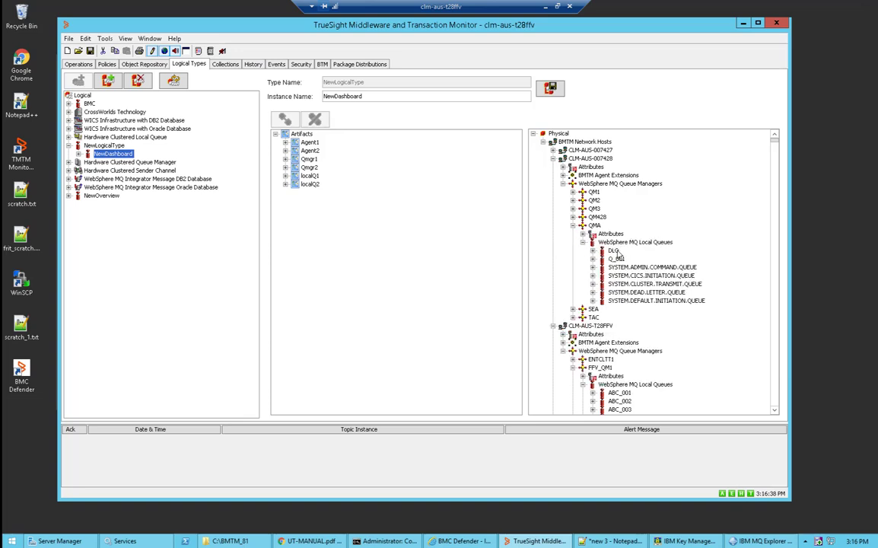
{"action": "left_click", "coordinate": [615, 251]}
- Return to the operations area and close the modified view there without saving its changes
{"action": "left_click", "coordinate": [76, 64]}
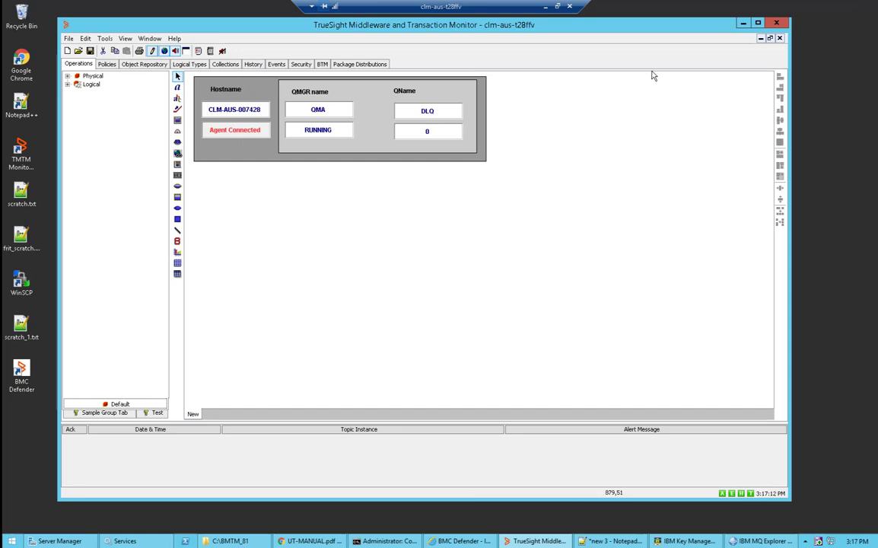
{"action": "left_click", "coordinate": [779, 38]}
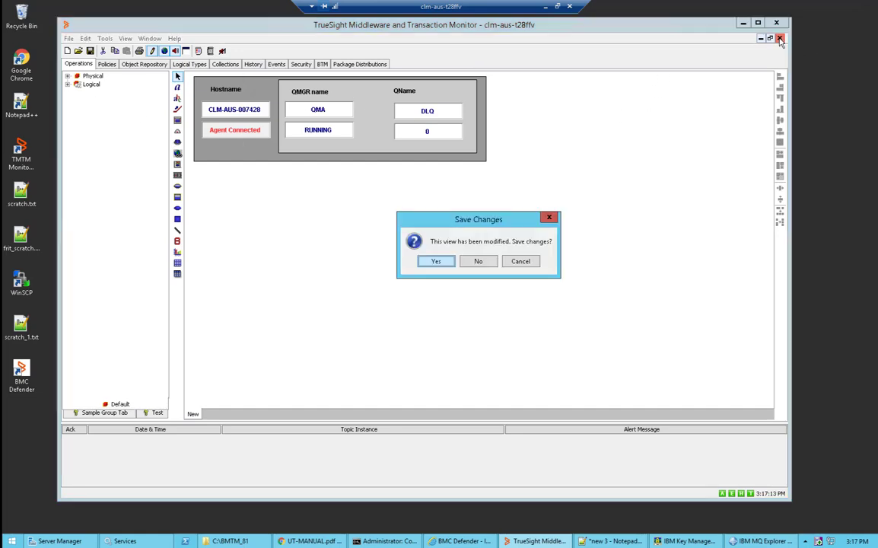
{"action": "left_click", "coordinate": [478, 261]}
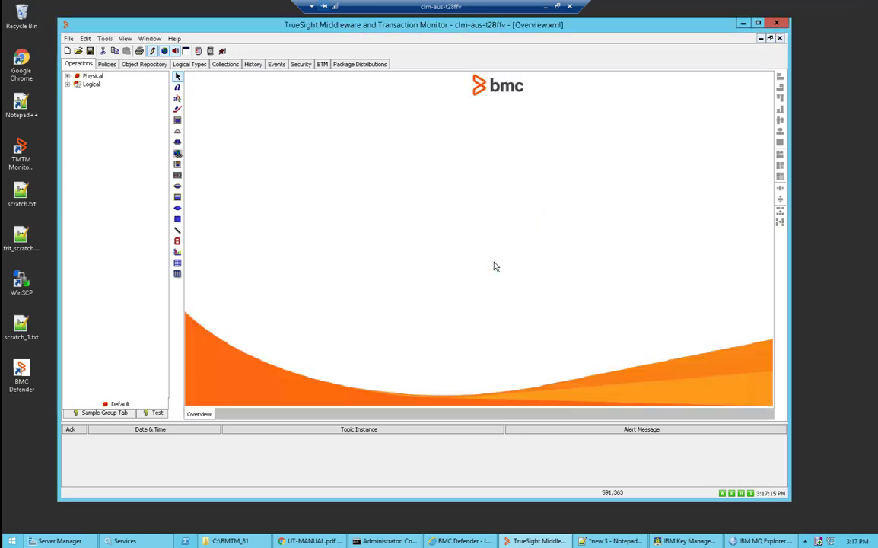
- Open the view of the NewDashboard instance under the logical type NewLogicalType
{"action": "left_click", "coordinate": [67, 84]}
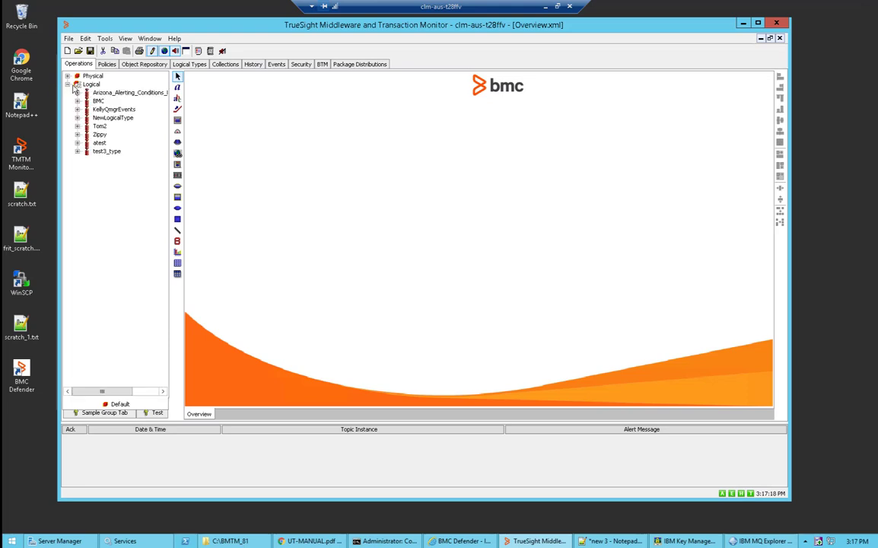
{"action": "left_click", "coordinate": [113, 119]}
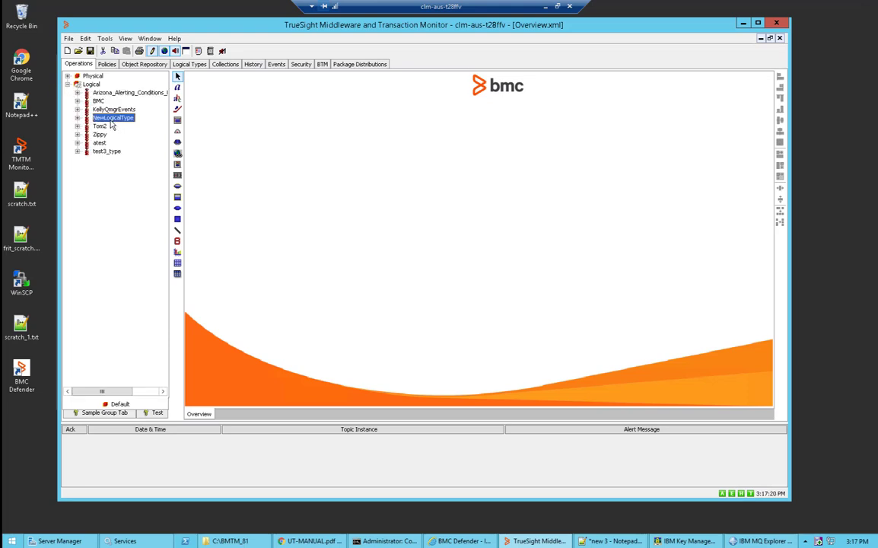
{"action": "left_click", "coordinate": [77, 118]}
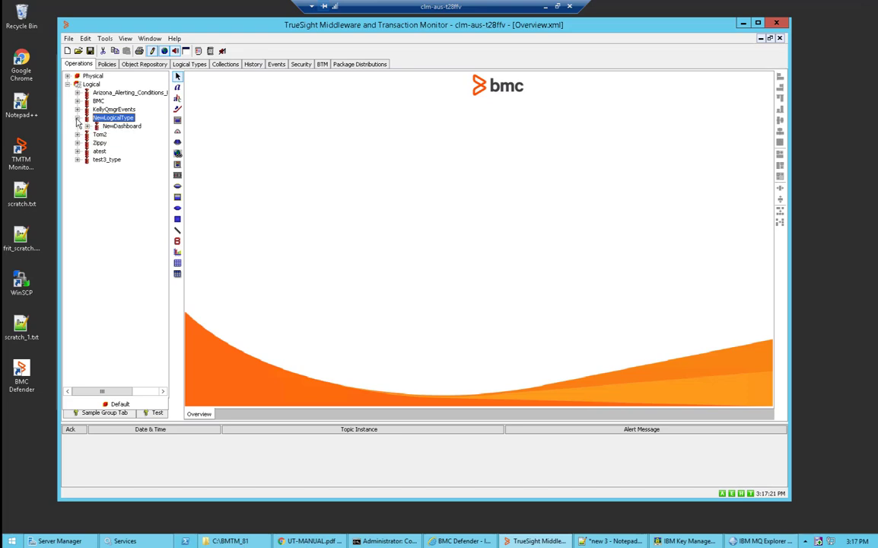
{"action": "double_click", "coordinate": [119, 127]}
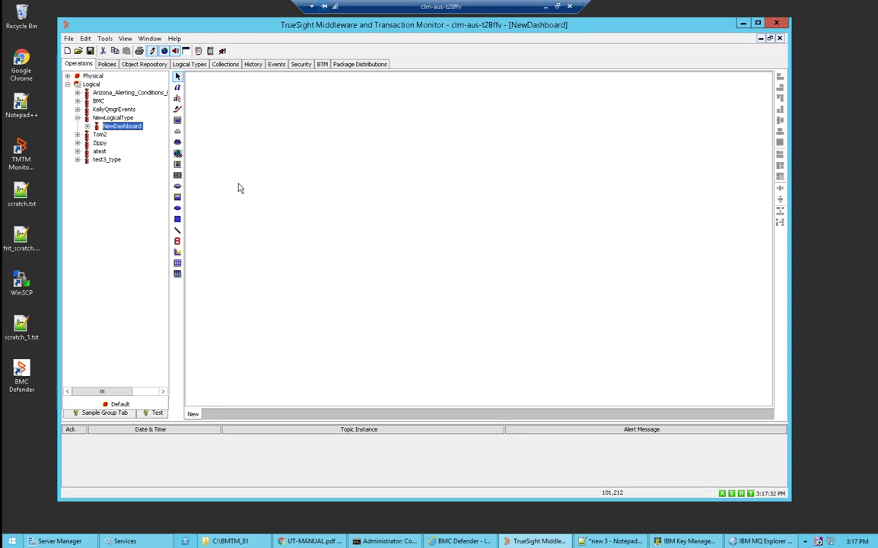
- Load the saved display group TestBlock.xml into the empty NewDashboard view and dismiss the invalid attribute messages
{"action": "right_click", "coordinate": [249, 139]}
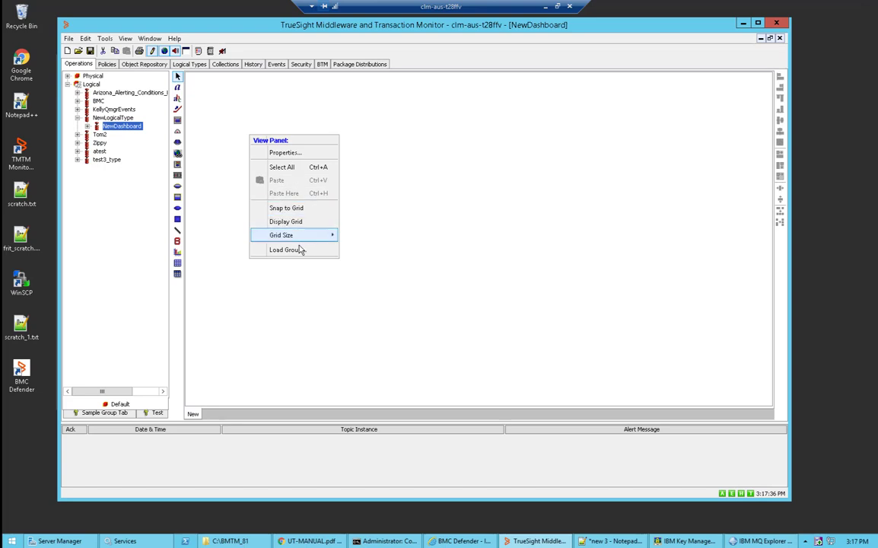
{"action": "left_click", "coordinate": [300, 251]}
{"action": "left_click", "coordinate": [329, 217]}
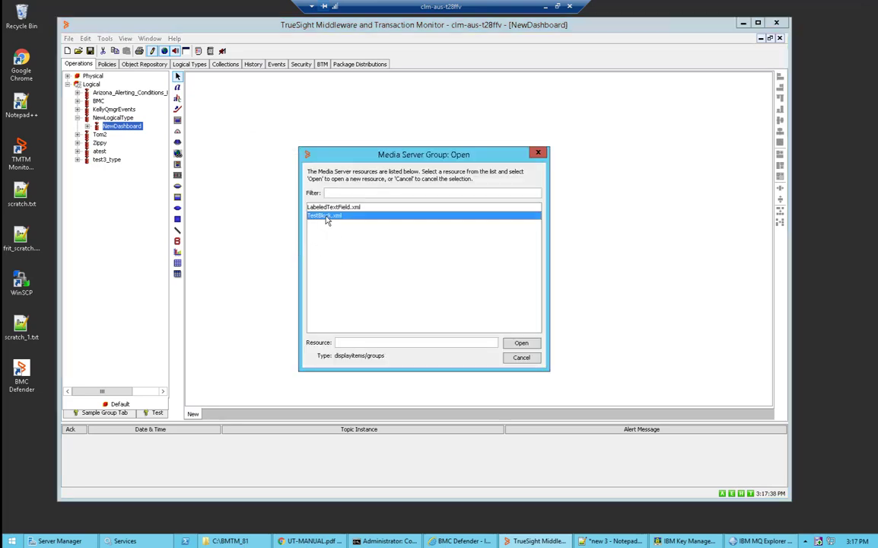
{"action": "left_click", "coordinate": [521, 343]}
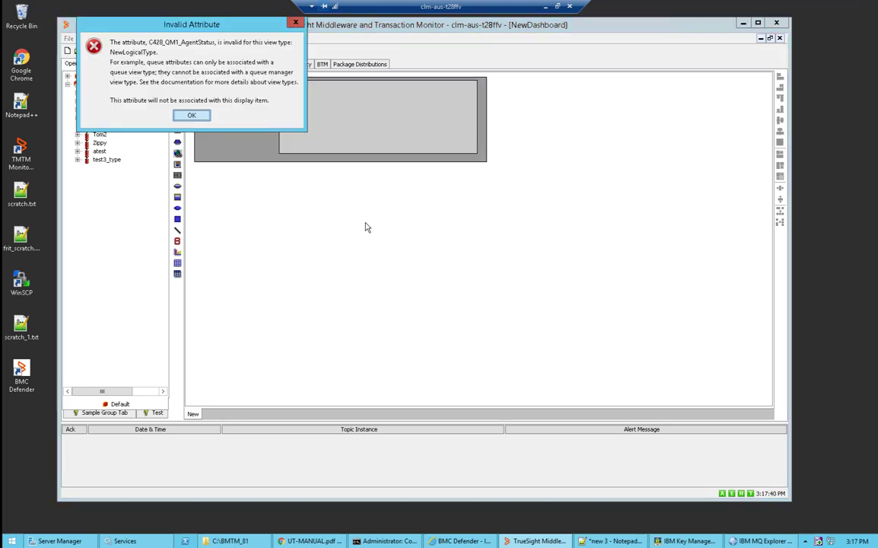
{"action": "left_click", "coordinate": [185, 117]}
{"action": "left_click", "coordinate": [185, 118]}
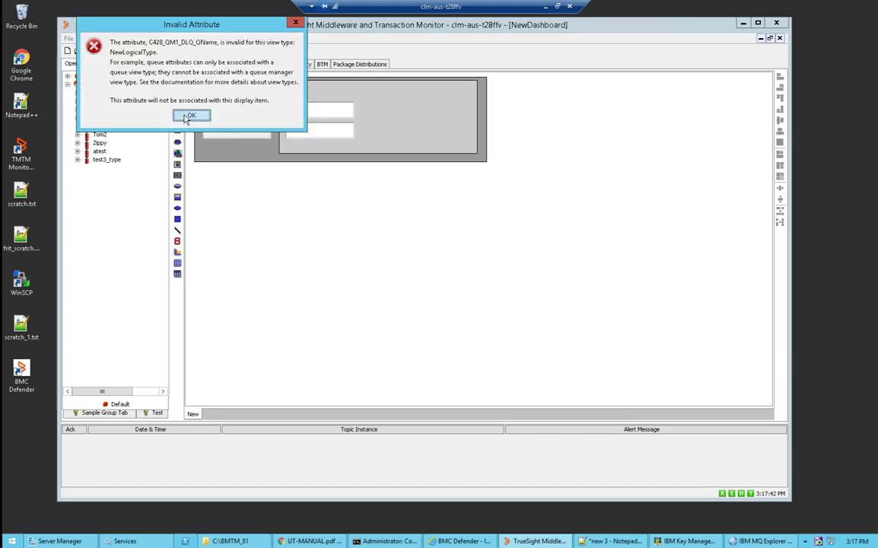
{"action": "left_click", "coordinate": [186, 115]}
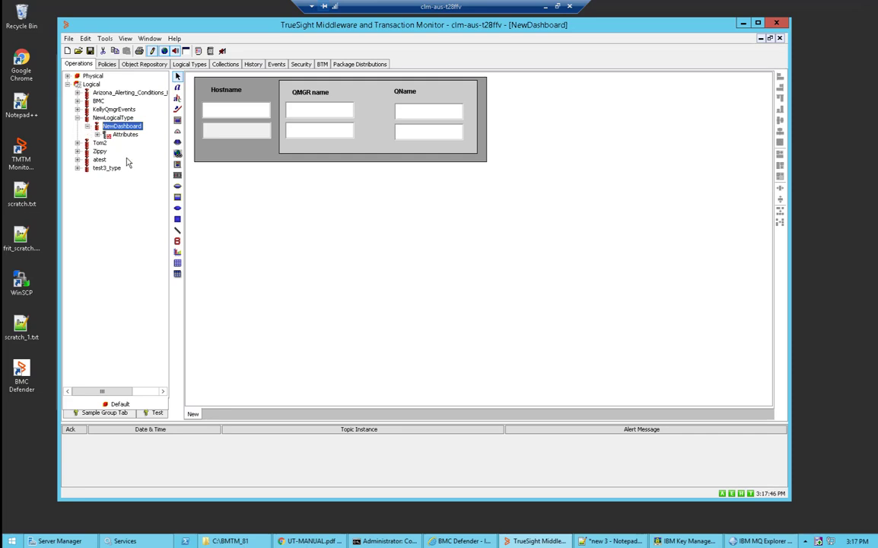
- Assign NewDashboard's Agent1_Hostname and Agent1_AgentStatus attributes to the upper and lower fields under the block's Hostname label
{"action": "left_click", "coordinate": [87, 126]}
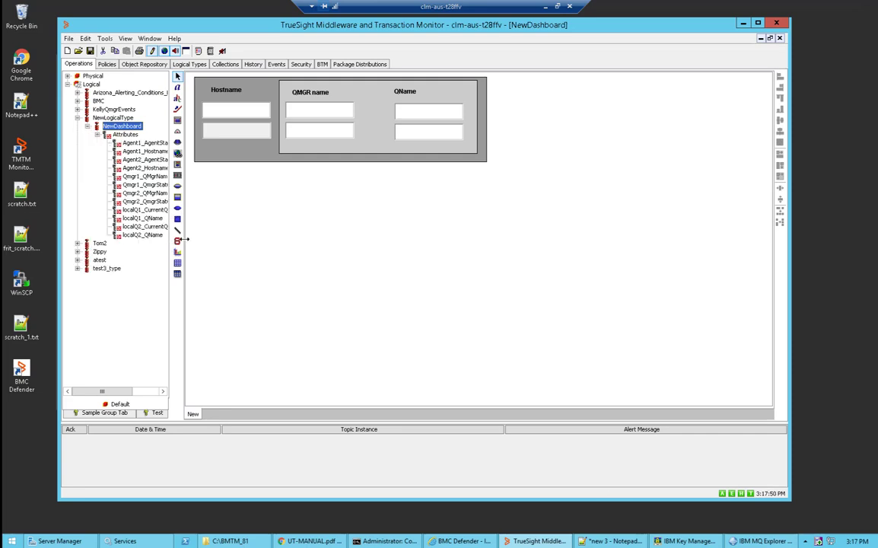
{"action": "left_click_drag", "start_coordinate": [185, 239], "coordinate": [229, 241]}
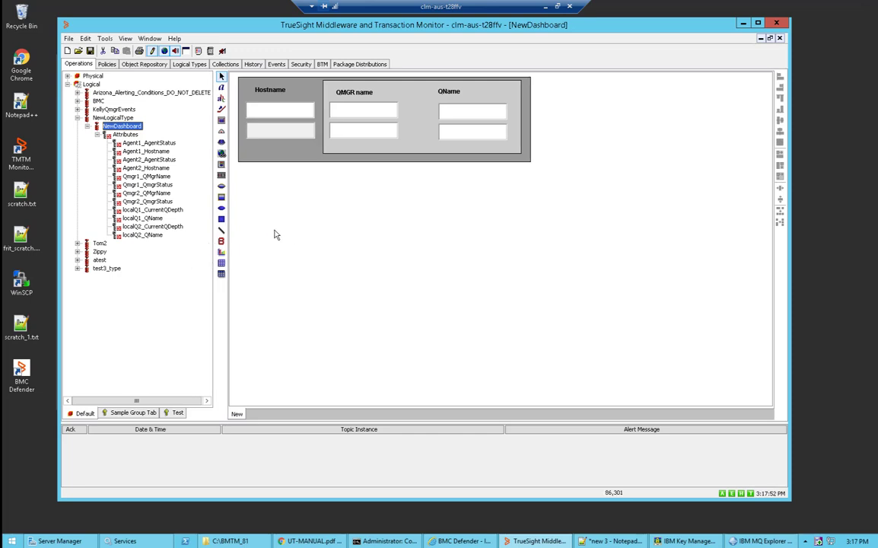
{"action": "left_click", "coordinate": [130, 152]}
{"action": "left_click_drag", "start_coordinate": [129, 156], "coordinate": [270, 113]}
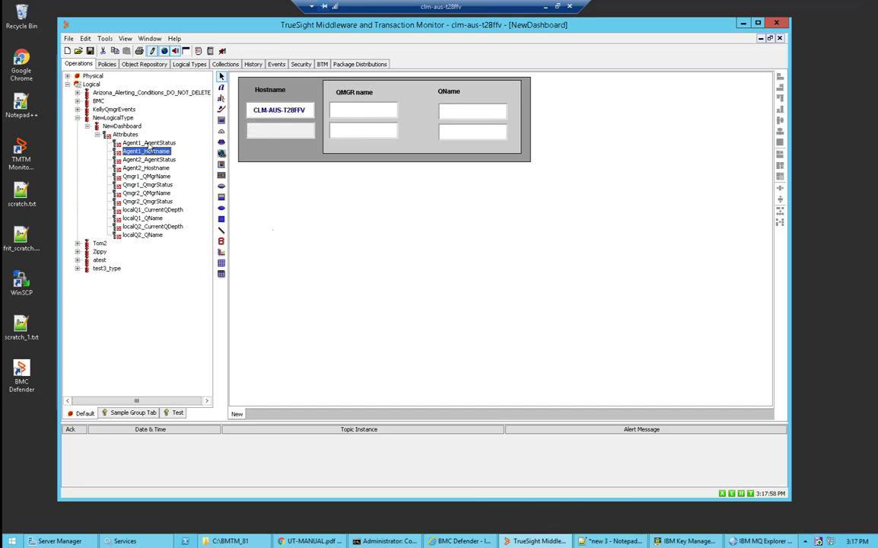
{"action": "left_click_drag", "start_coordinate": [149, 143], "coordinate": [253, 132]}
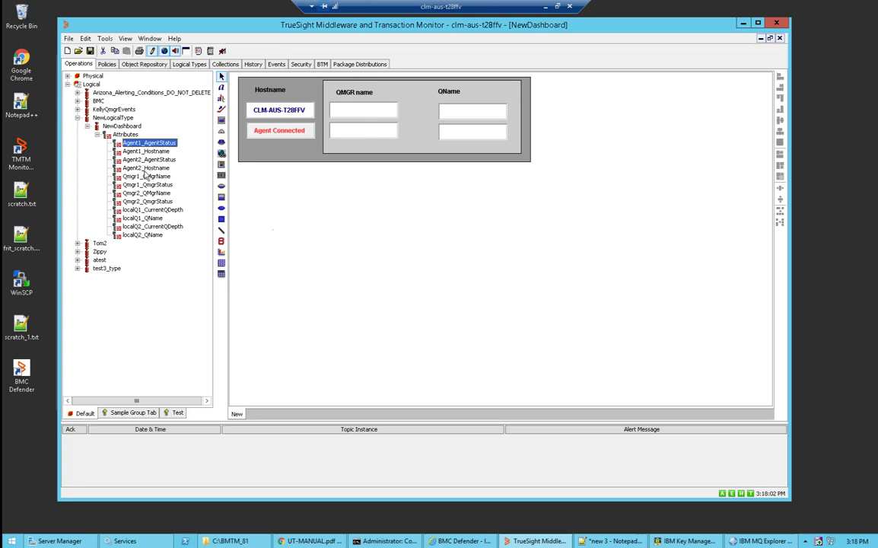
- Assign Qmgr1_QMgrName and Qmgr1_QmgrStatus to the QMGR name fields, and localQ1_QName and localQ1_CurrentQDepth to the QName fields
{"action": "left_click_drag", "start_coordinate": [147, 176], "coordinate": [316, 107]}
{"action": "left_click_drag", "start_coordinate": [146, 185], "coordinate": [370, 134]}
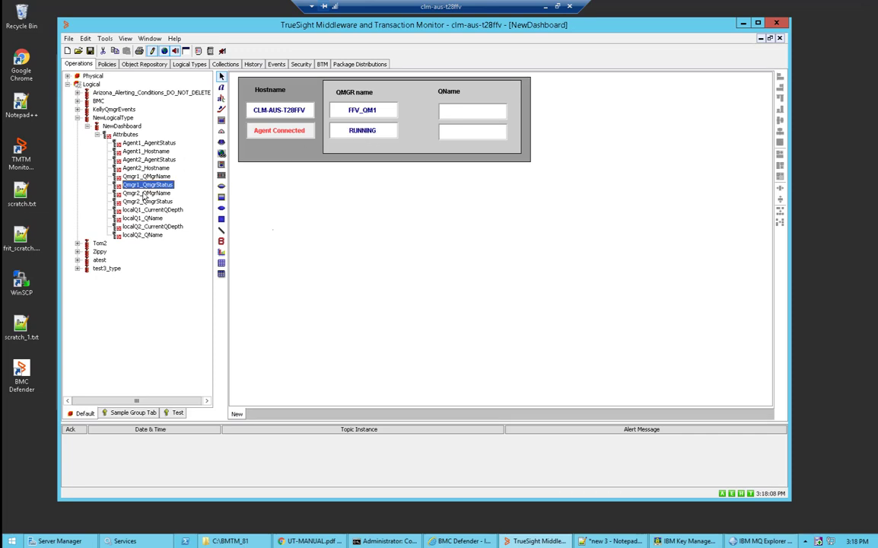
{"action": "left_click_drag", "start_coordinate": [153, 210], "coordinate": [456, 133]}
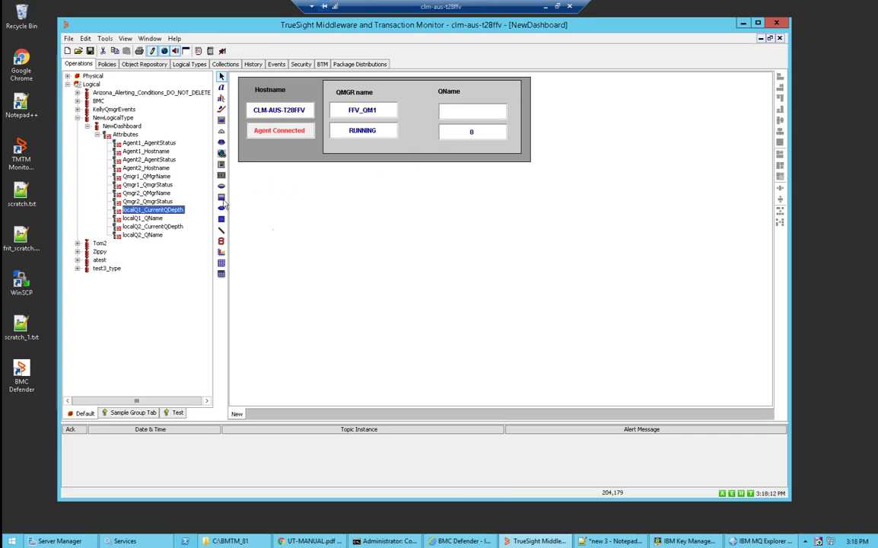
{"action": "left_click_drag", "start_coordinate": [156, 218], "coordinate": [470, 117]}
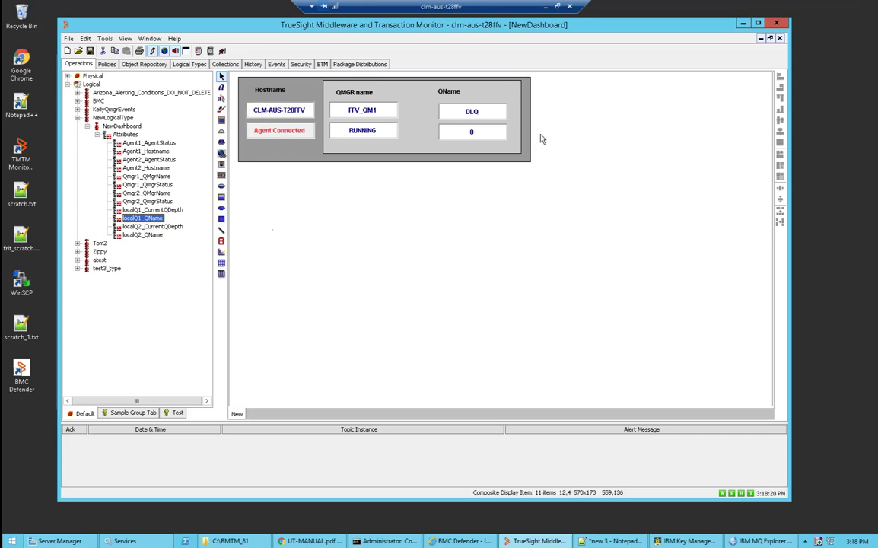
- Load a second TestBlock.xml group into the NewDashboard view and dismiss the invalid attribute messages
{"action": "right_click", "coordinate": [347, 212]}
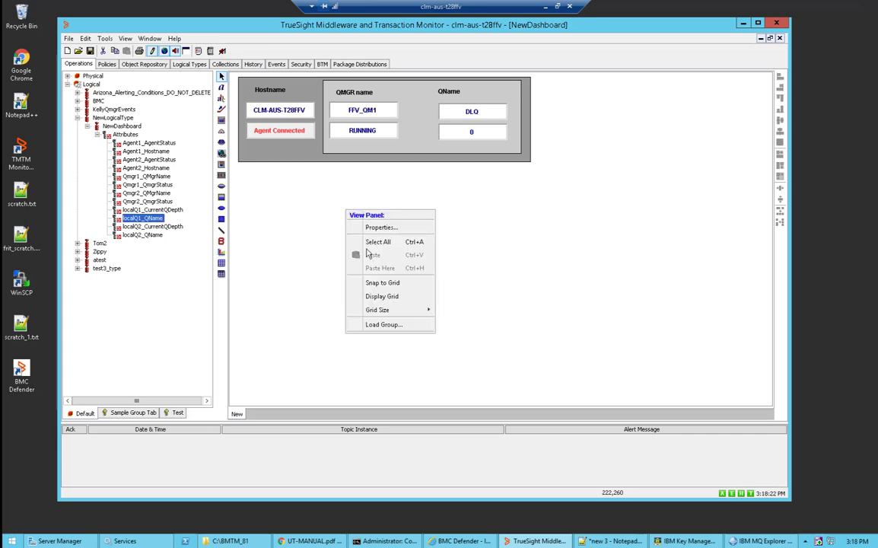
{"action": "left_click", "coordinate": [385, 325]}
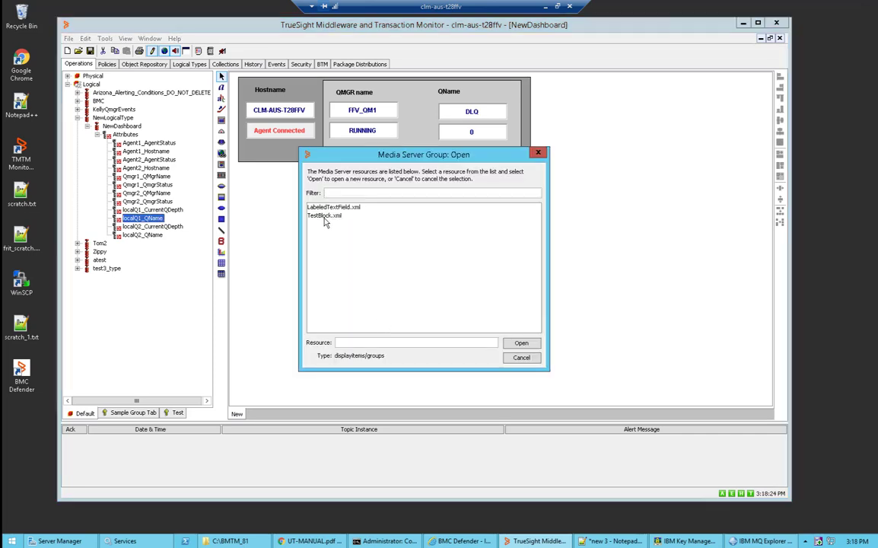
{"action": "left_click", "coordinate": [324, 216]}
{"action": "left_click", "coordinate": [522, 346]}
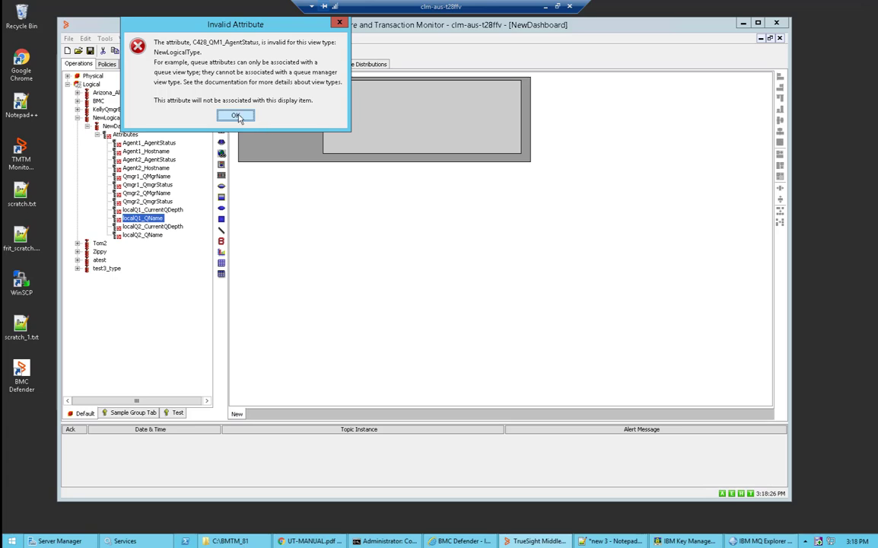
{"action": "left_click", "coordinate": [237, 115]}
{"action": "left_click", "coordinate": [237, 115]}
{"action": "left_click", "coordinate": [237, 116]}
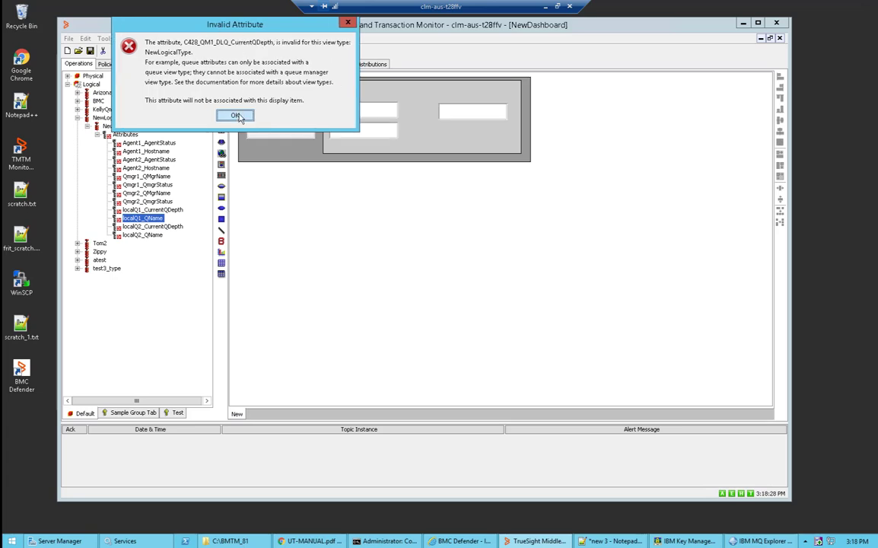
{"action": "left_click", "coordinate": [235, 115]}
{"action": "left_click", "coordinate": [470, 118]}
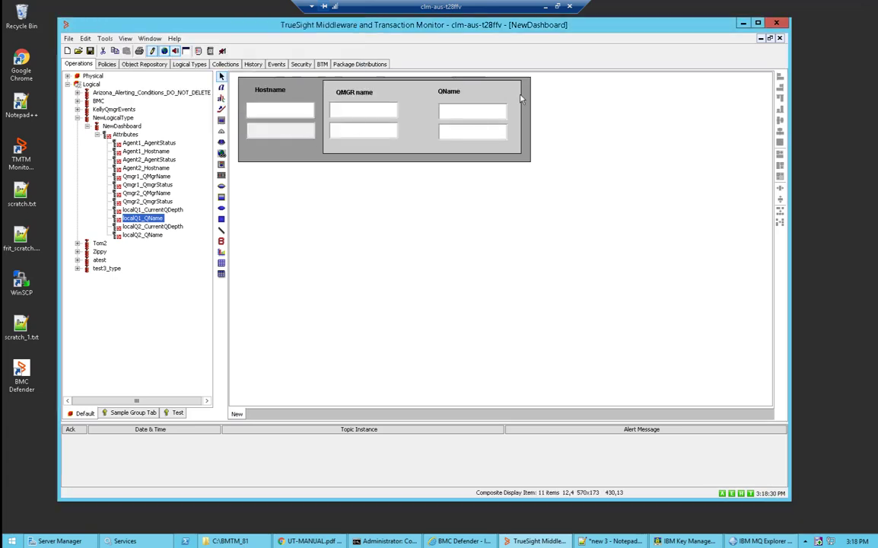
- Place the new block below the first one and assign Agent2_Hostname and Agent2_AgentStatus to its upper and lower Hostname fields
{"action": "left_click_drag", "start_coordinate": [527, 101], "coordinate": [529, 212]}
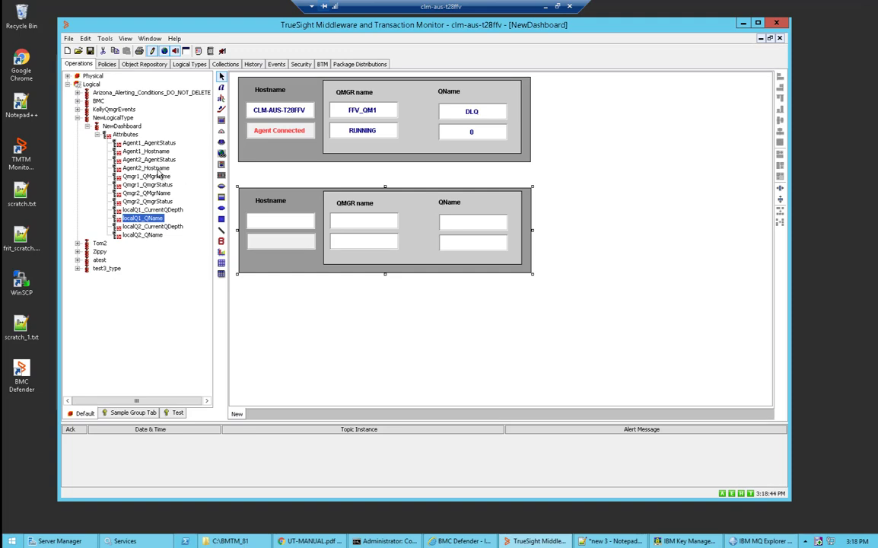
{"action": "left_click", "coordinate": [152, 168]}
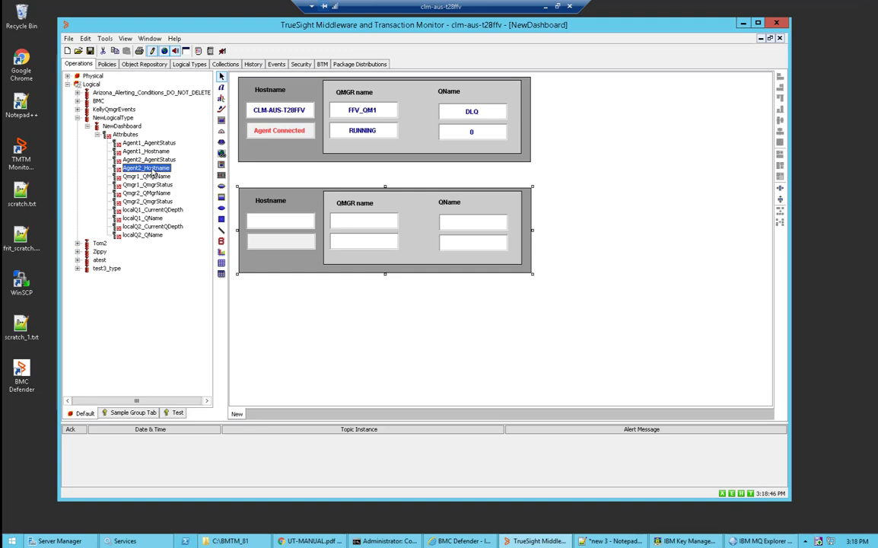
{"action": "left_click_drag", "start_coordinate": [154, 171], "coordinate": [264, 228]}
{"action": "left_click_drag", "start_coordinate": [153, 160], "coordinate": [263, 243]}
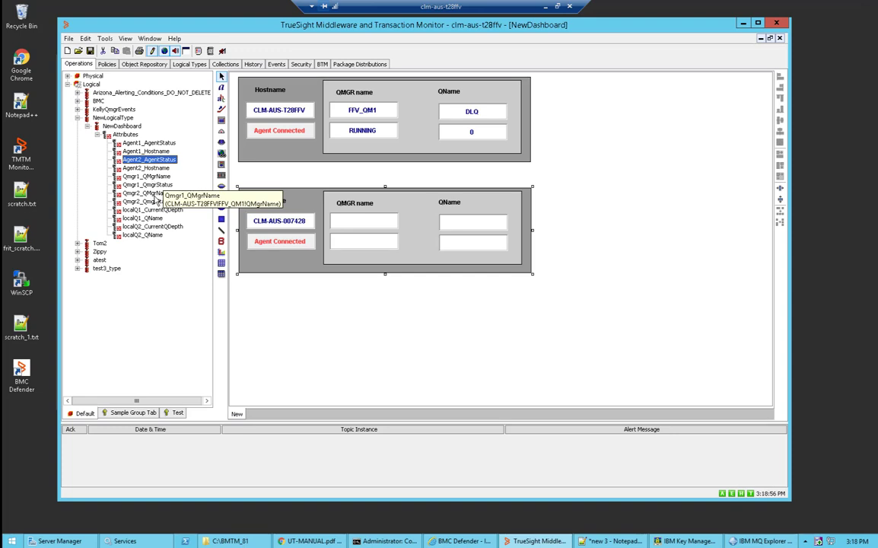
- Assign Qmgr2_QMgrName and Qmgr2_QmgrStatus to the second block's QMGR name fields, and localQ2_QName and localQ2_CurrentQDepth to its QName fields
{"action": "left_click_drag", "start_coordinate": [154, 196], "coordinate": [312, 201]}
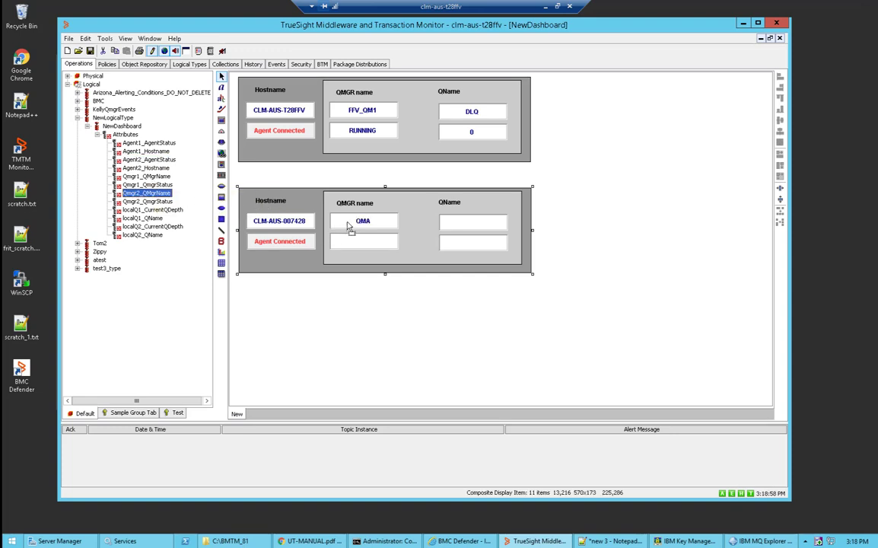
{"action": "left_click_drag", "start_coordinate": [152, 201], "coordinate": [362, 243]}
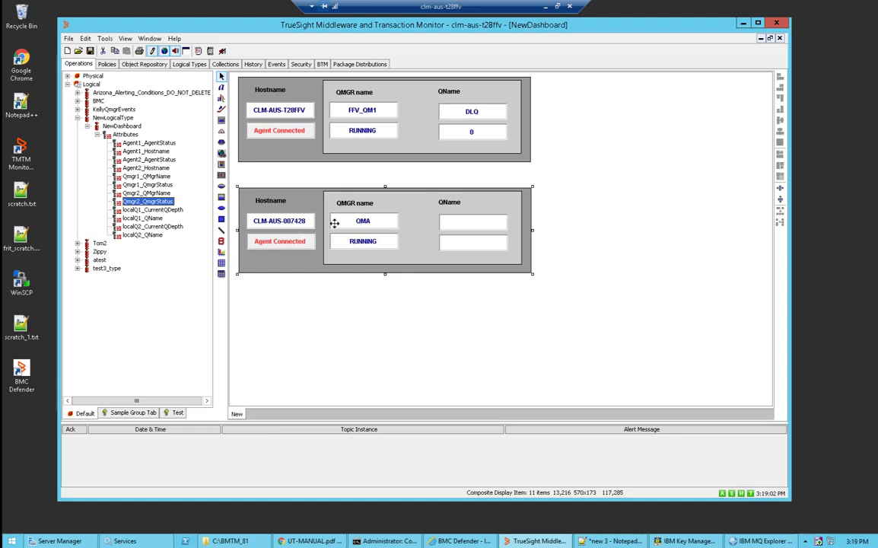
{"action": "left_click", "coordinate": [151, 236]}
{"action": "left_click_drag", "start_coordinate": [150, 241], "coordinate": [462, 223]}
{"action": "left_click", "coordinate": [152, 226]}
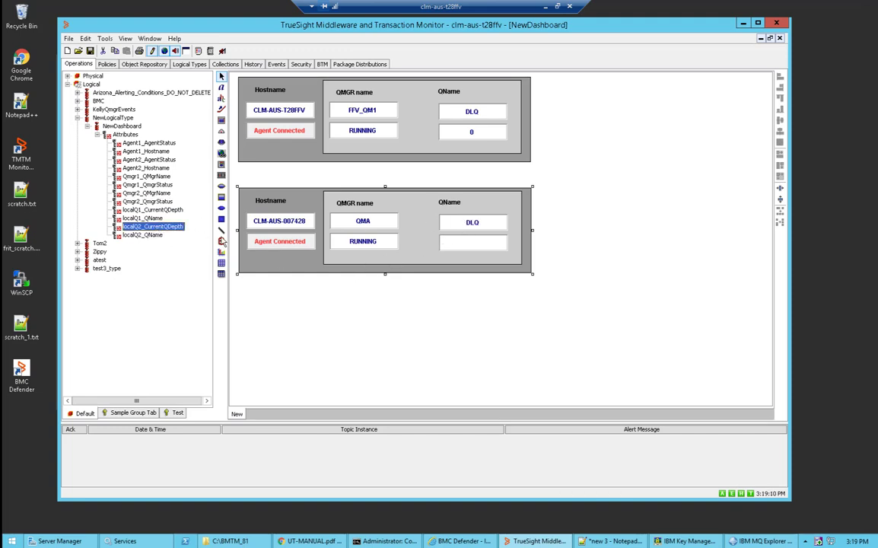
{"action": "left_click_drag", "start_coordinate": [223, 242], "coordinate": [456, 247]}
- Leave edit mode with the Operations view changes saved, and reopen the NewDashboard view from its collapsed tree entry to check it
{"action": "left_click", "coordinate": [153, 51]}
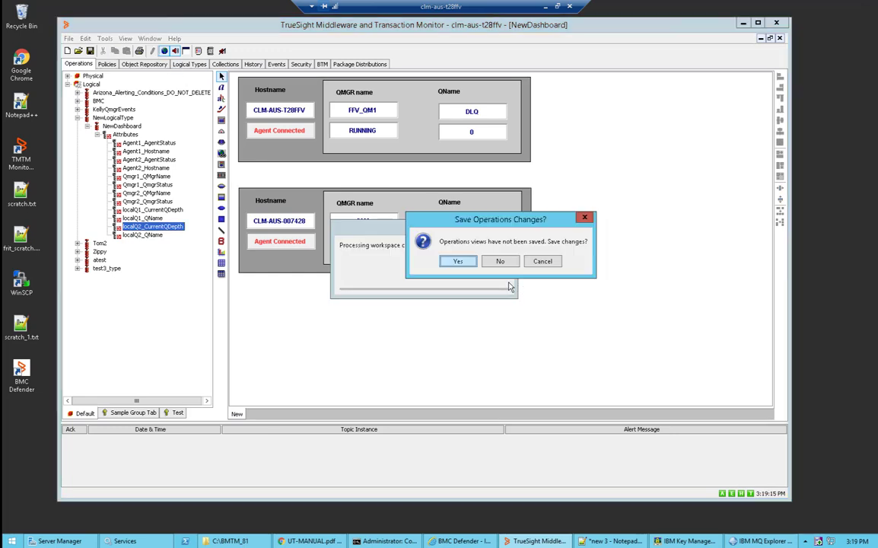
{"action": "left_click", "coordinate": [457, 261]}
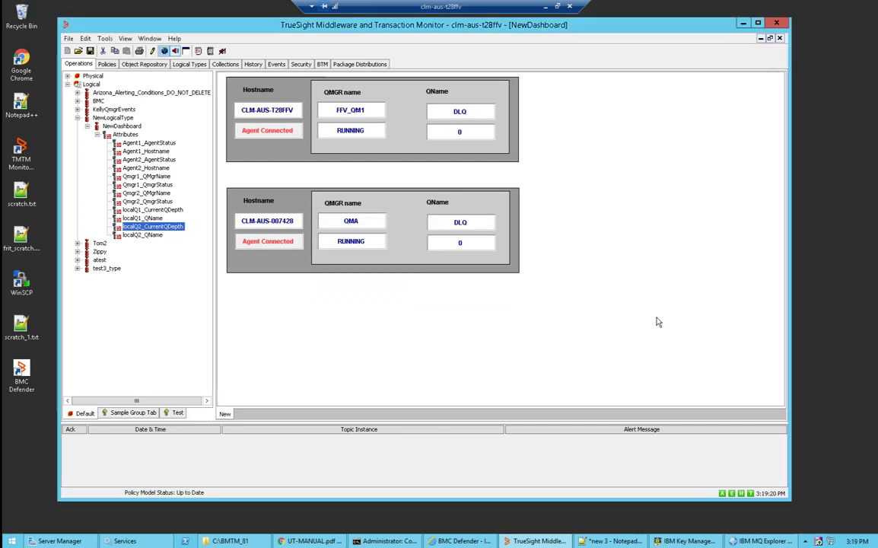
{"action": "left_click", "coordinate": [87, 126]}
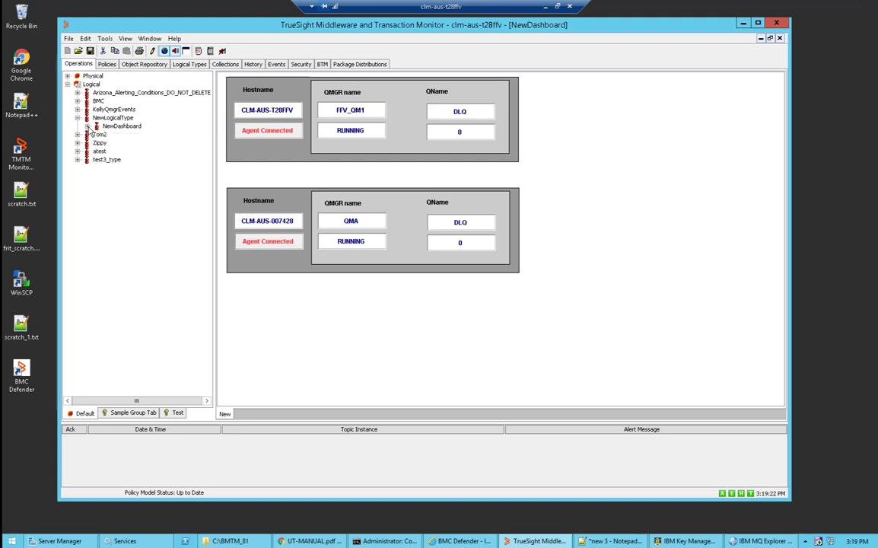
{"action": "left_click", "coordinate": [780, 39]}
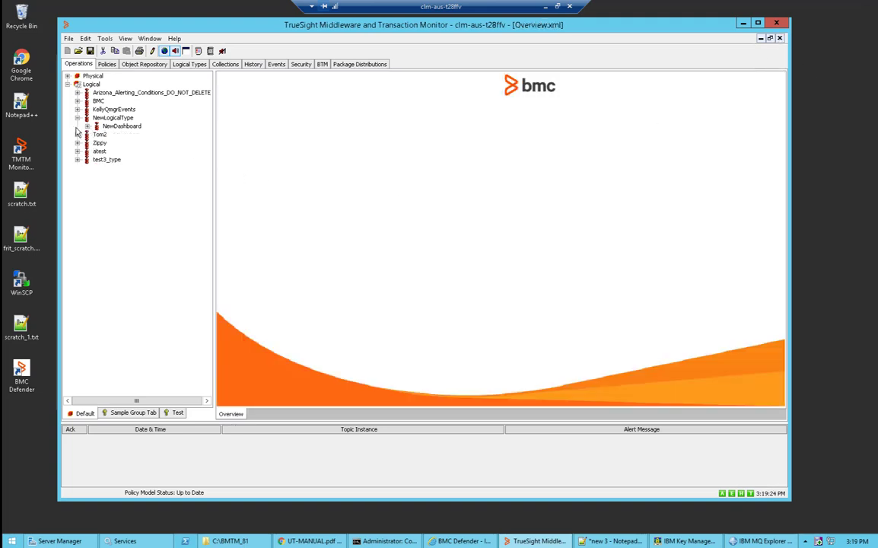
{"action": "double_click", "coordinate": [114, 125]}
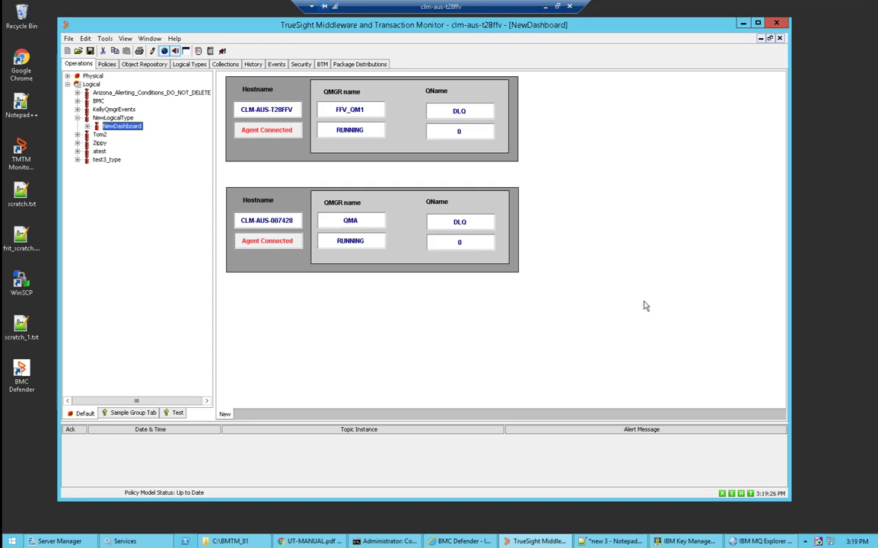